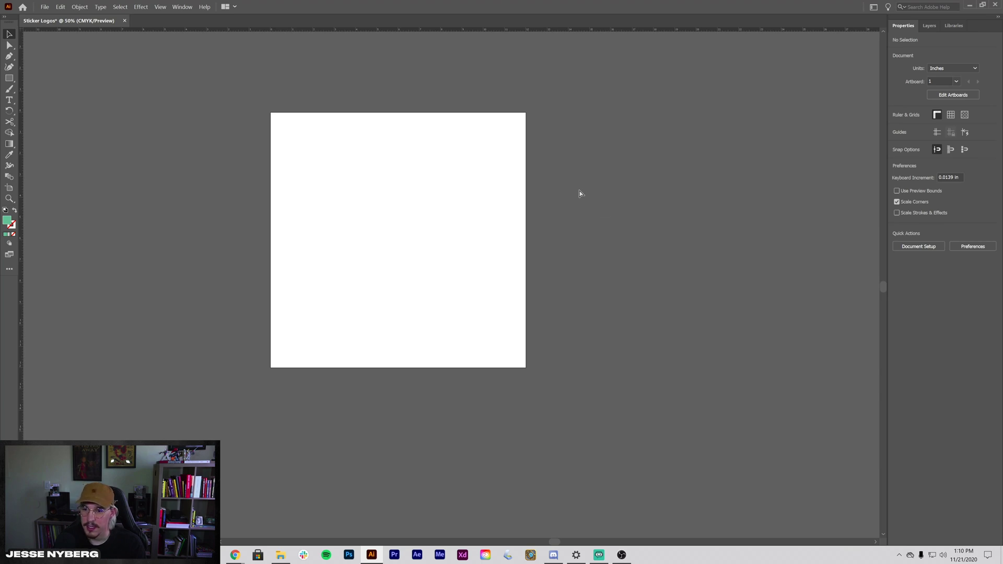
key(ctrl+equal)
key(ctrl+equal)
drag(568, 348, 93, 162)
drag(327, 174, 737, 172)
drag(656, 212, 528, 230)
key(ctrl+equal)
key(ctrl+minus)
key(ctrl+minus)
drag(606, 208, 471, 232)
key(ctrl+equal)
key(ctrl+1)
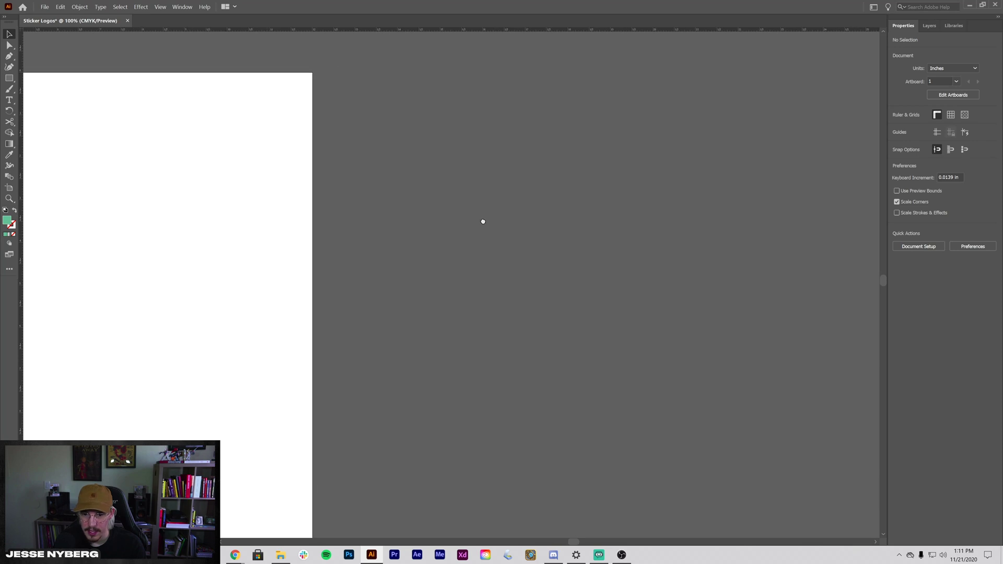
Set the Type tool's font to Myriad Variable Concept Regular
click(13, 101)
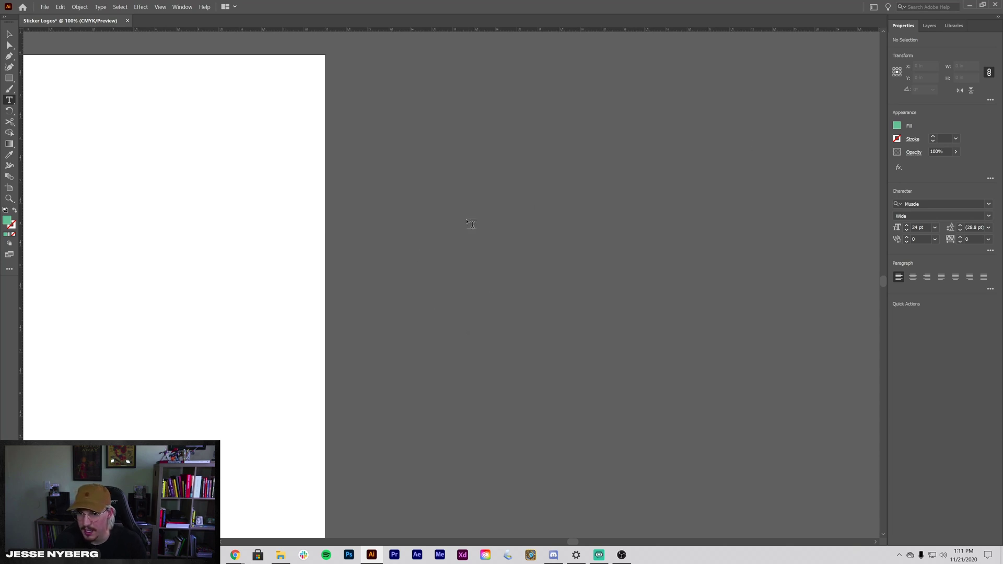
click(981, 203)
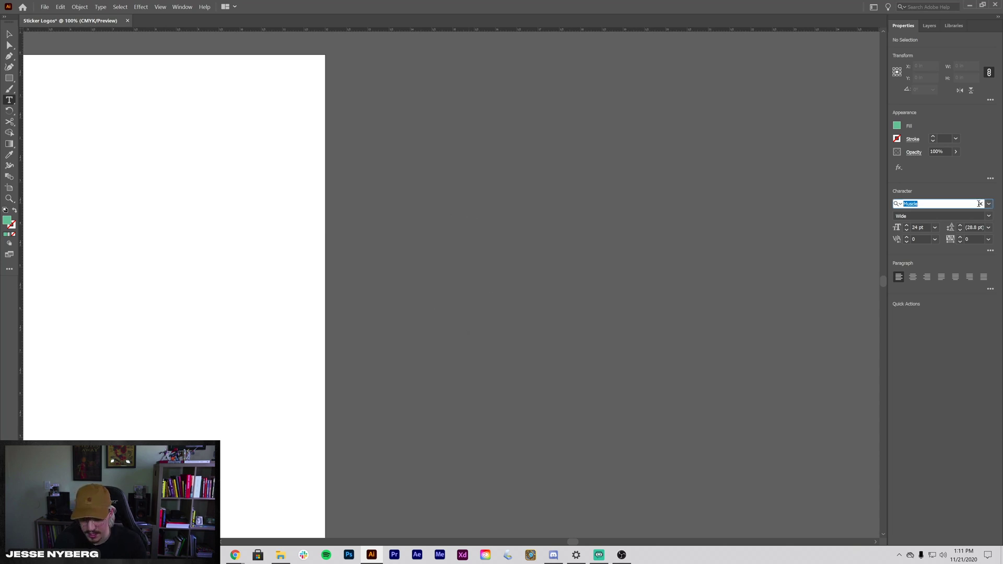
text(my)
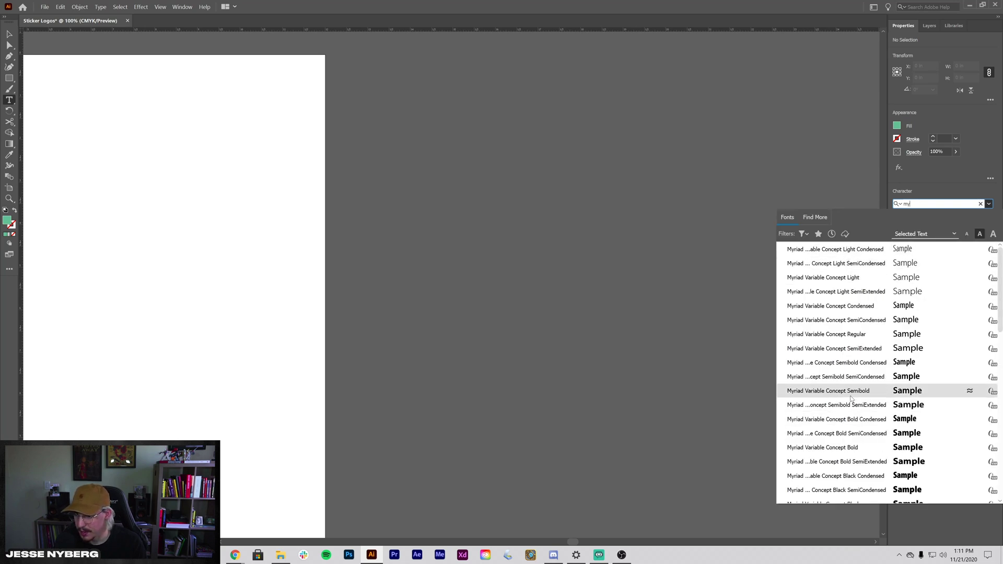
click(847, 333)
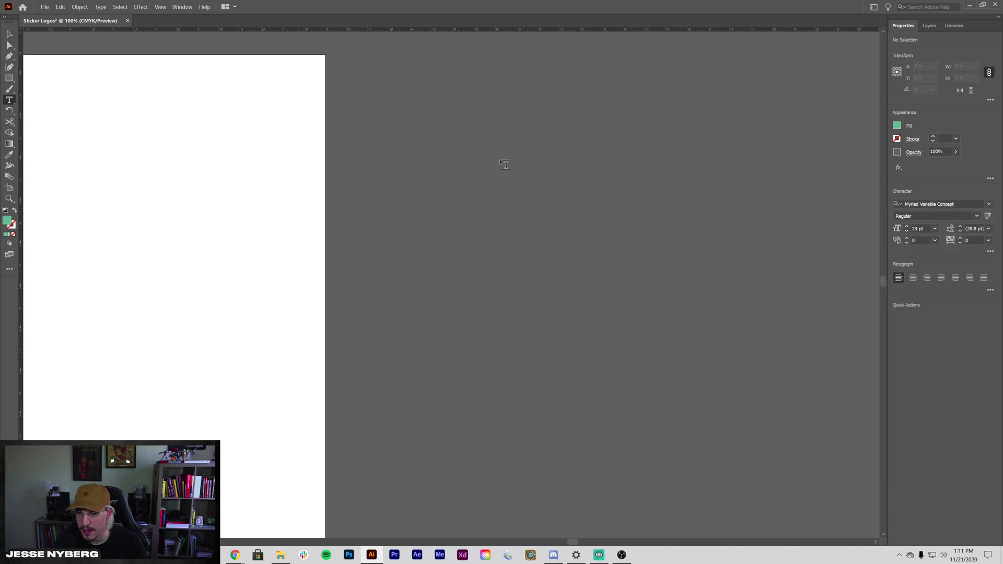
Add point text reading "Life's a" and "Gamble" on two lines on the empty pasteboard beside the artboard
click(449, 208)
key(BackSpace)
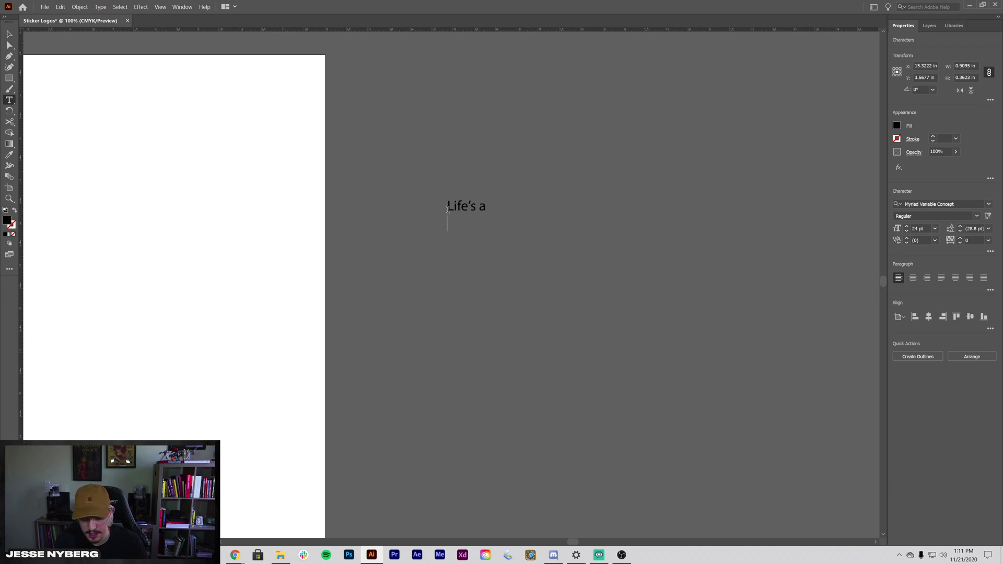
text(Life's a)
key(Return)
text(Ga)
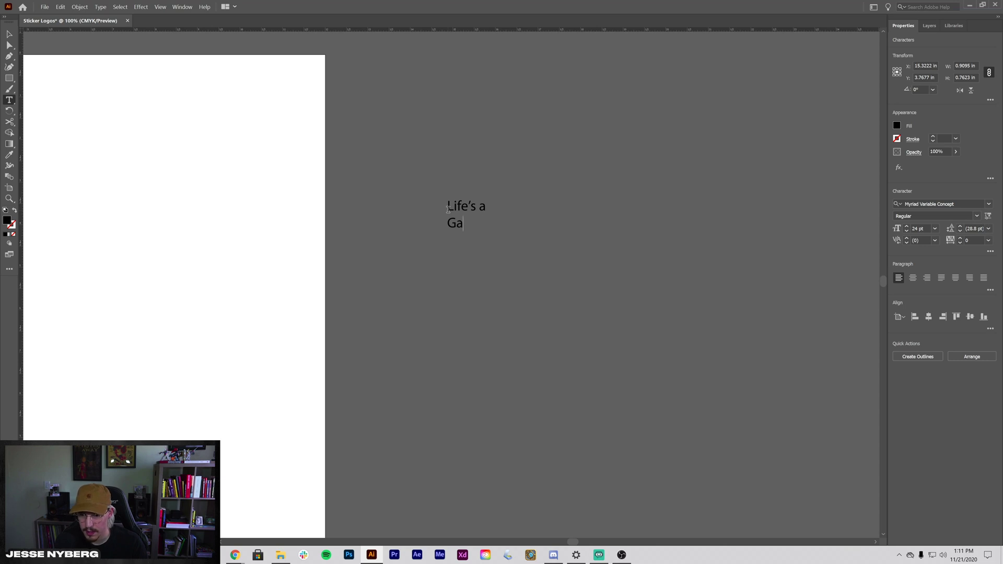
text(nmbmble)
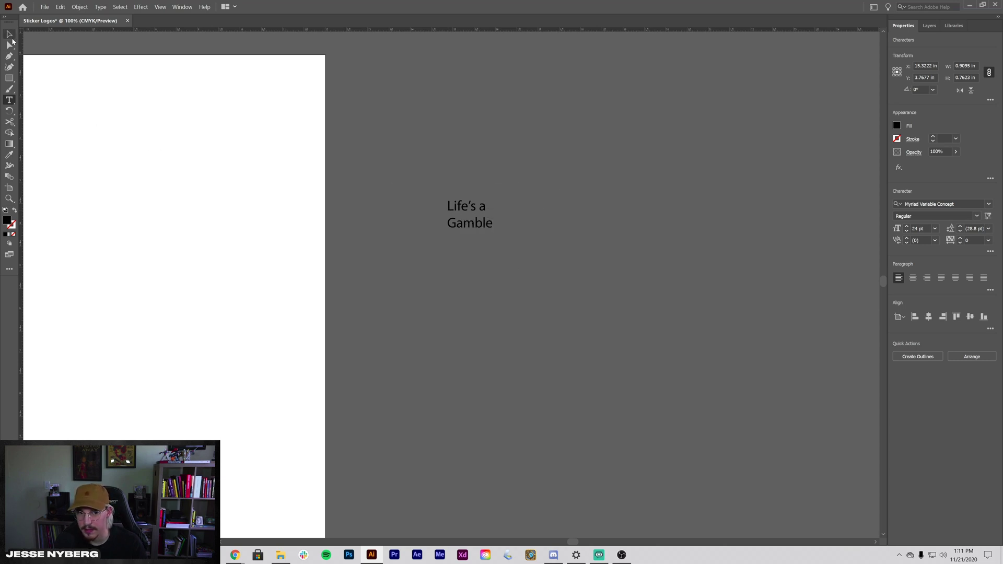
click(9, 34)
click(517, 297)
Change the font of the "Life's a Gamble" text to Muscle Wide
key(ctrl+plus)
drag(529, 264, 417, 365)
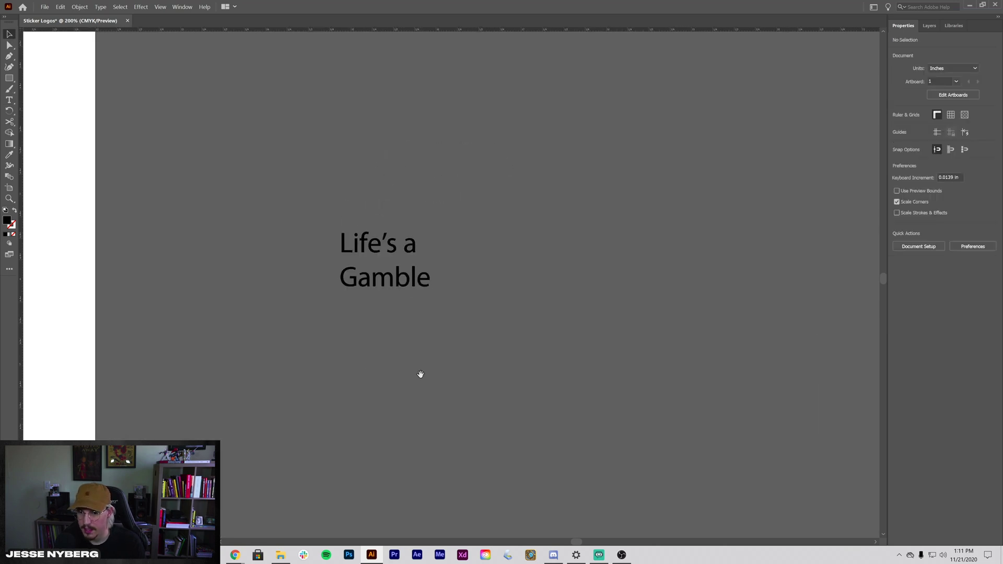
click(387, 277)
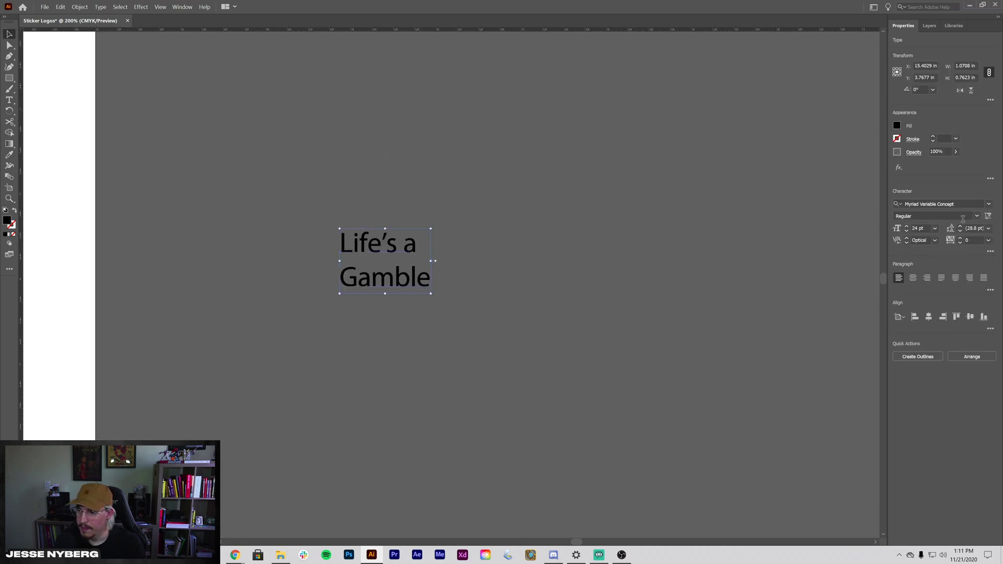
click(988, 203)
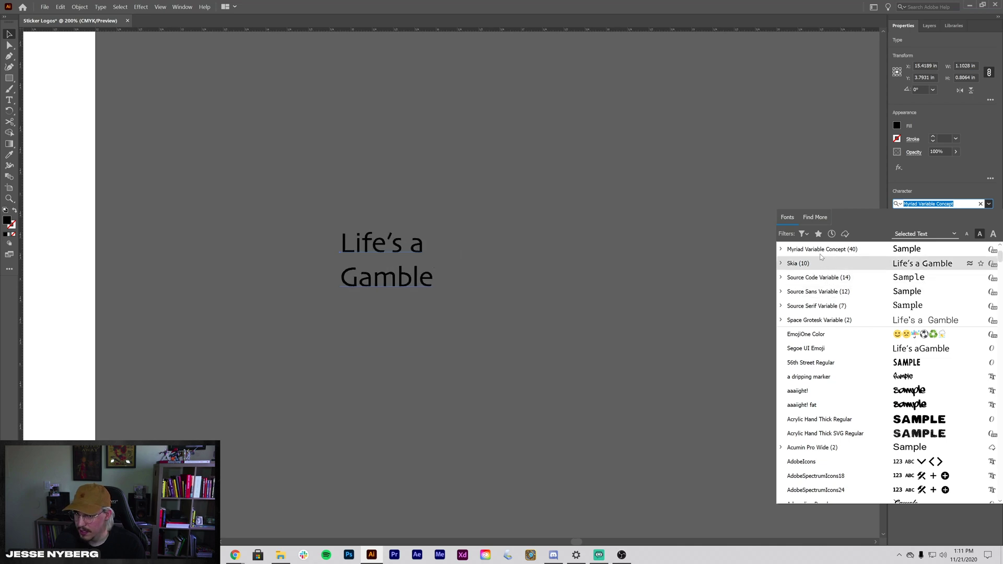
scroll(830, 330, down, 10)
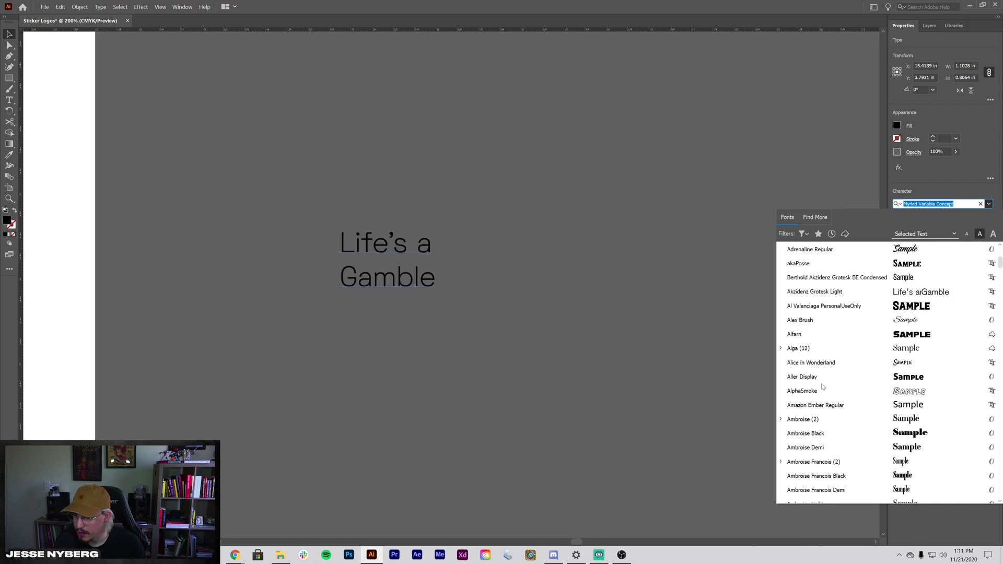
scroll(881, 352, up, 12)
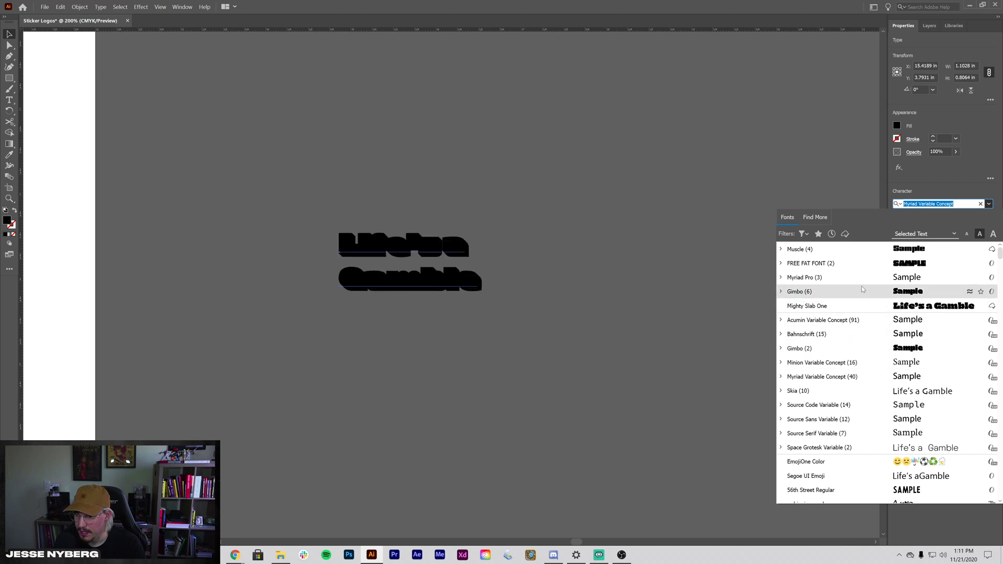
click(815, 249)
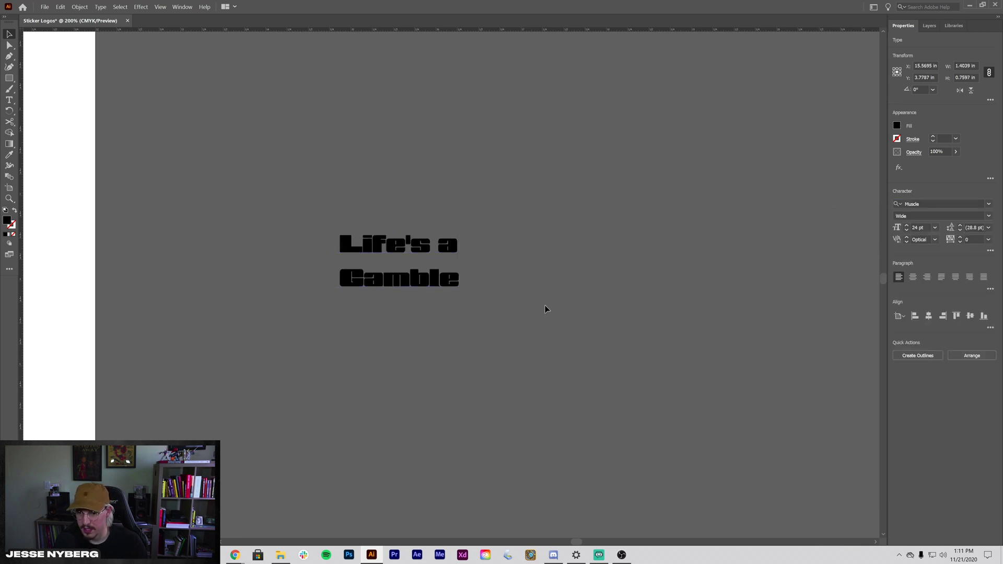
click(545, 304)
Move the "Life's a Gamble" text up toward the artboard and place a duplicate about 1.93 in to its right
drag(427, 284, 376, 236)
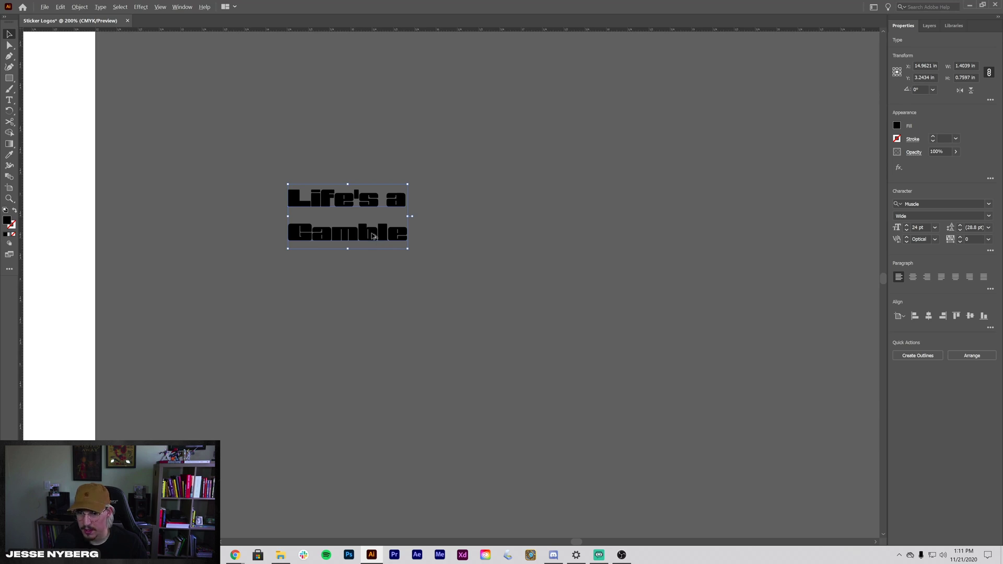
drag(373, 235, 537, 238)
scroll(609, 291, right, 5)
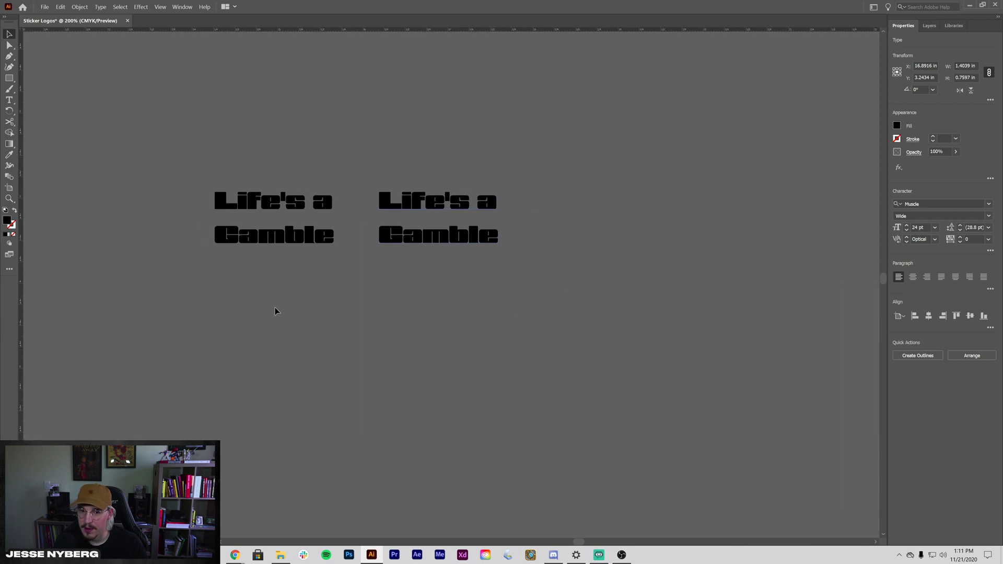
Filter the fonts to active Adobe Fonts and preview them on the duplicated text
click(987, 204)
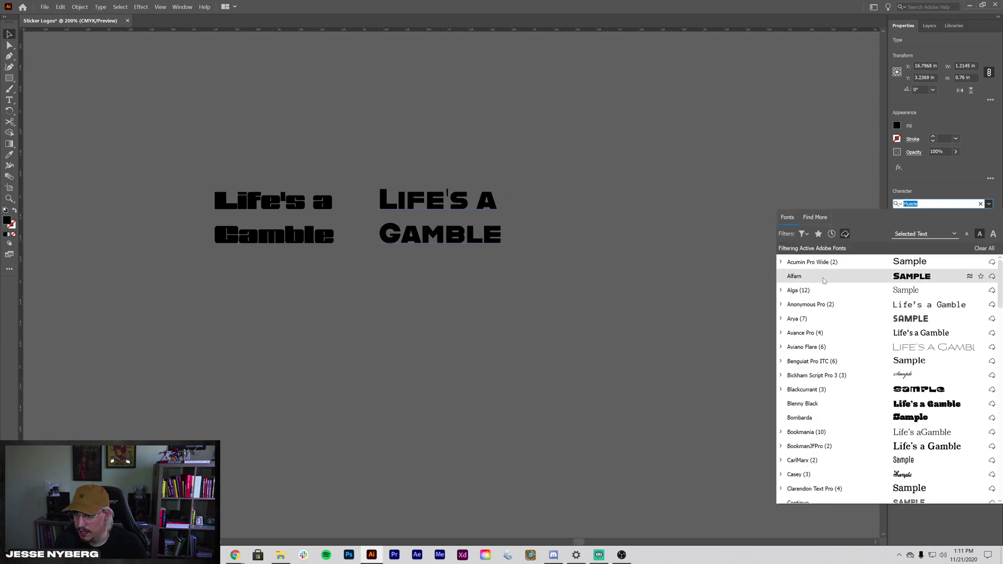
scroll(825, 283, down, 1)
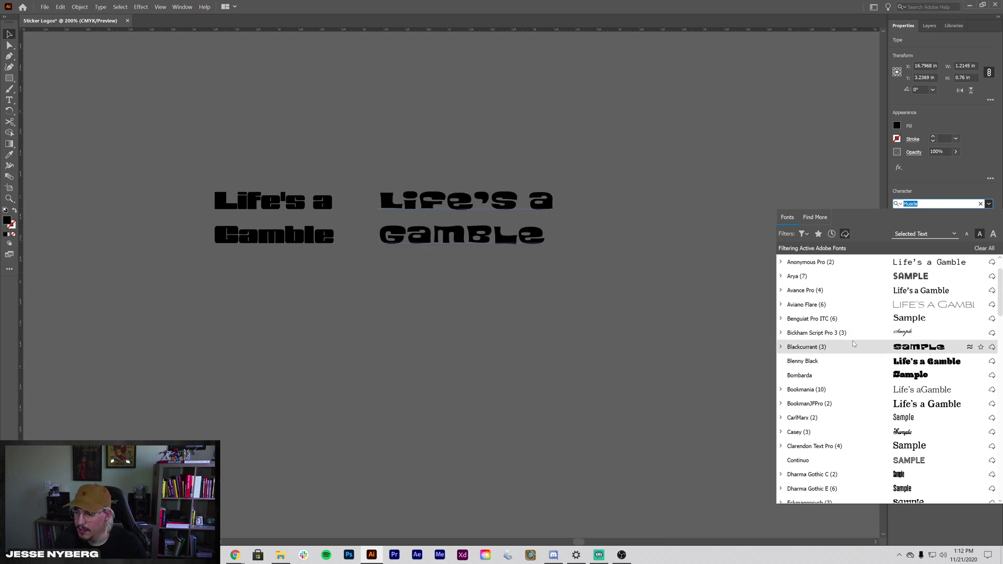
scroll(836, 346, down, 1)
scroll(838, 418, down, 2)
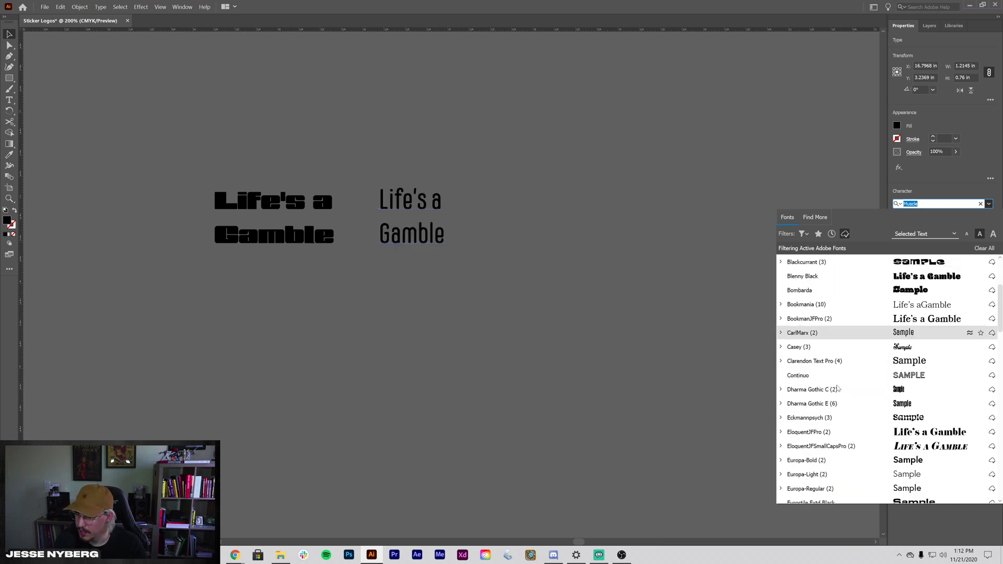
scroll(845, 396, down, 3)
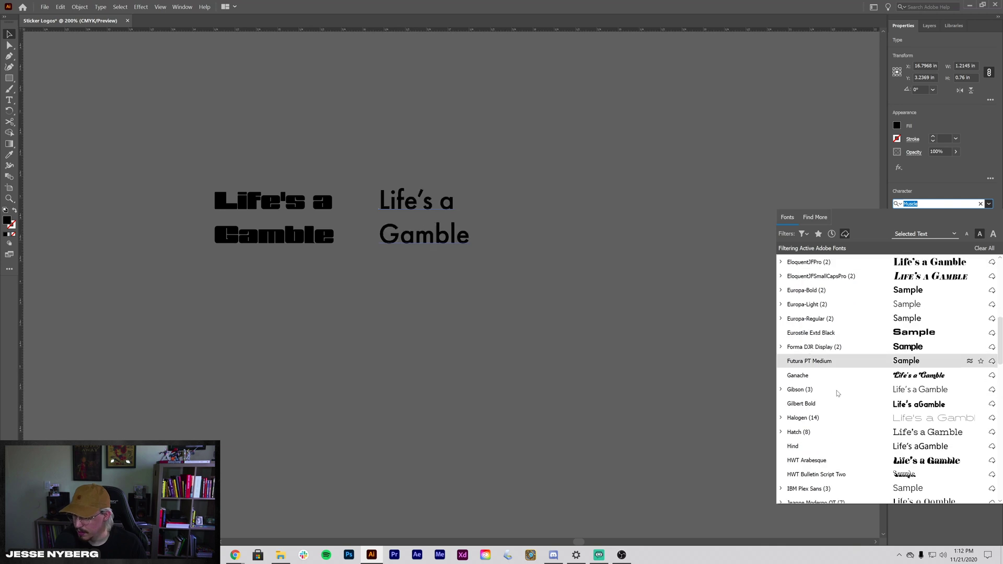
scroll(844, 404, down, 2)
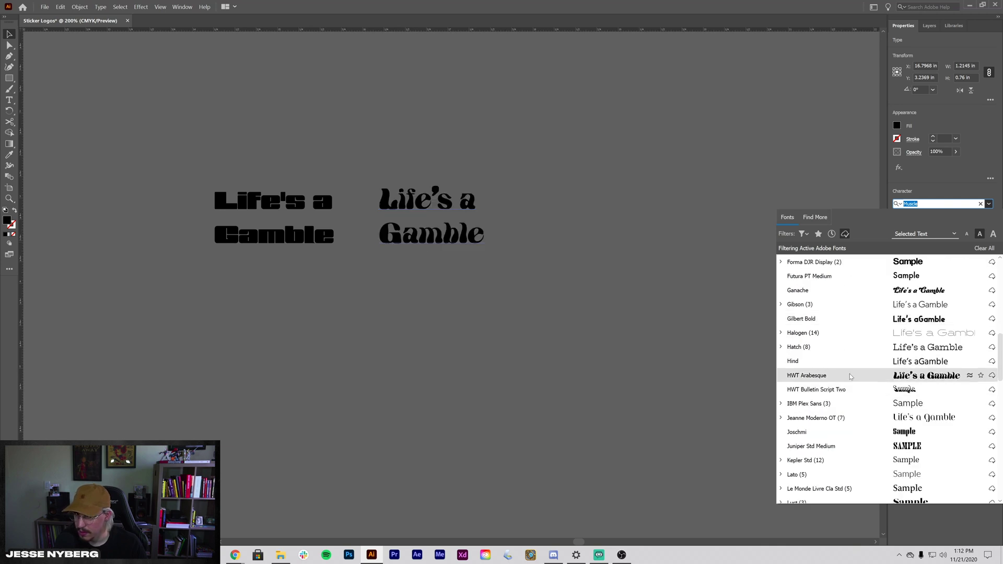
scroll(849, 375, down, 1)
scroll(857, 350, down, 2)
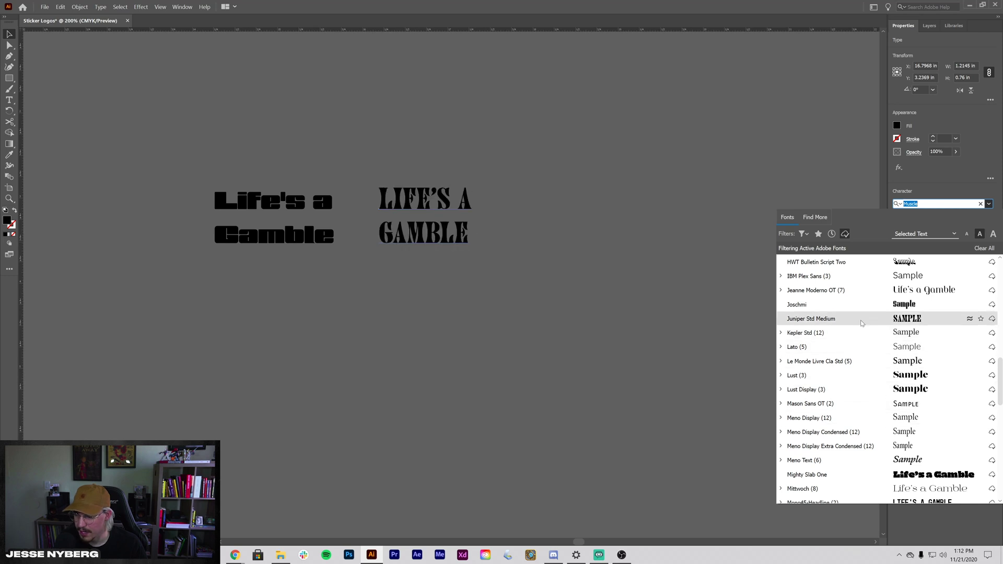
scroll(855, 420, down, 2)
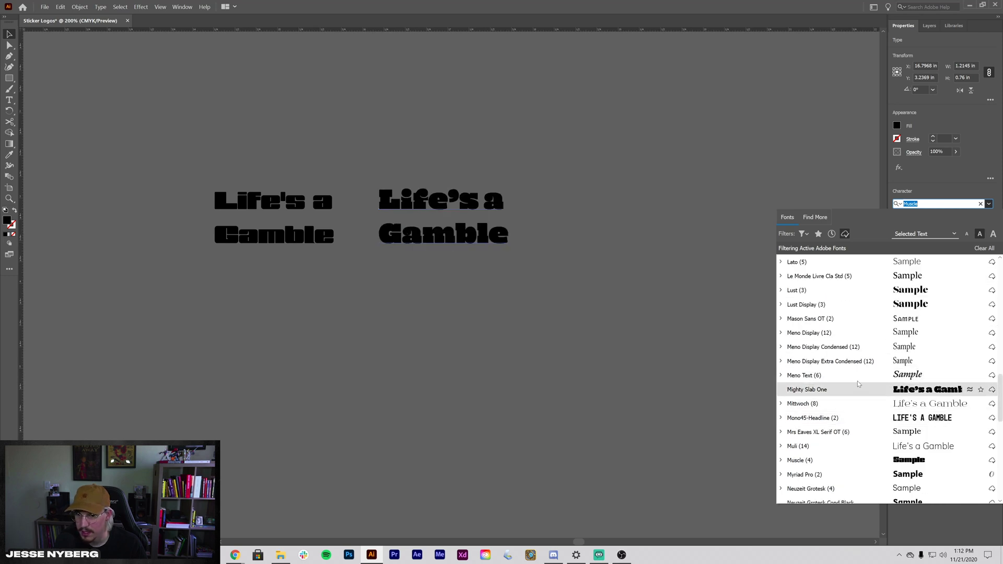
scroll(857, 400, down, 3)
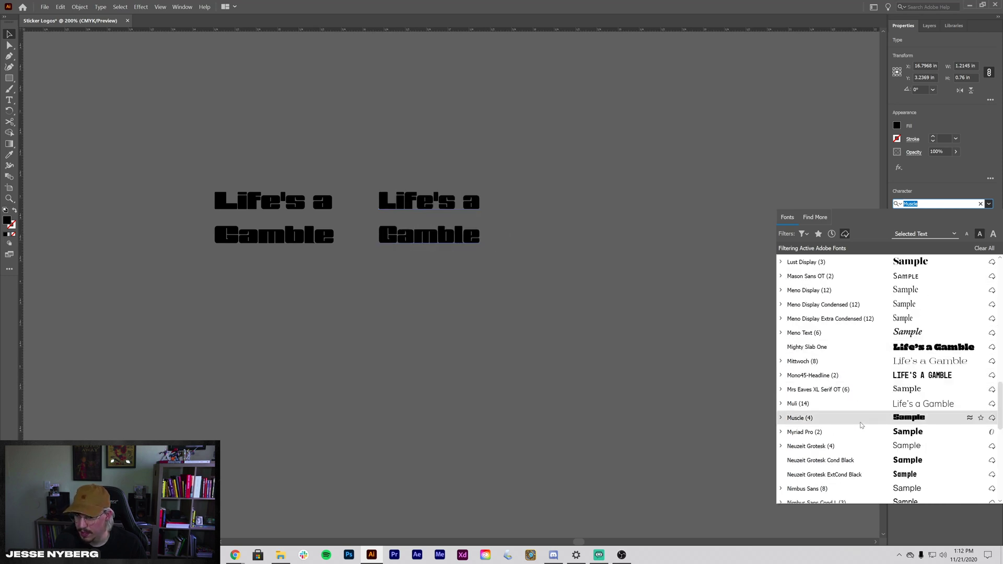
scroll(844, 394, down, 6)
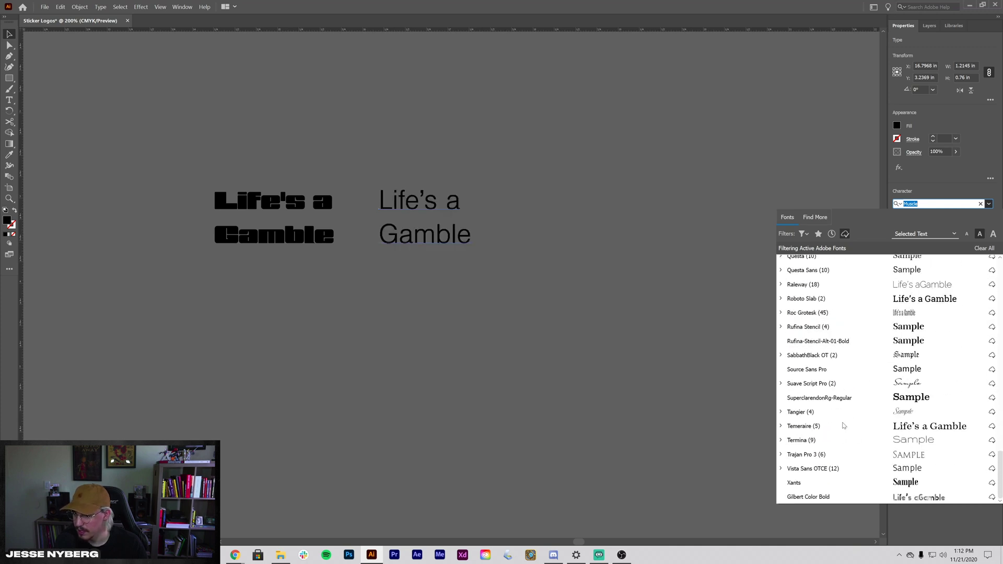
Remove the Adobe Fonts filter, search the fonts for "euro" and set the duplicated text to Eurostile Extd Black
click(844, 234)
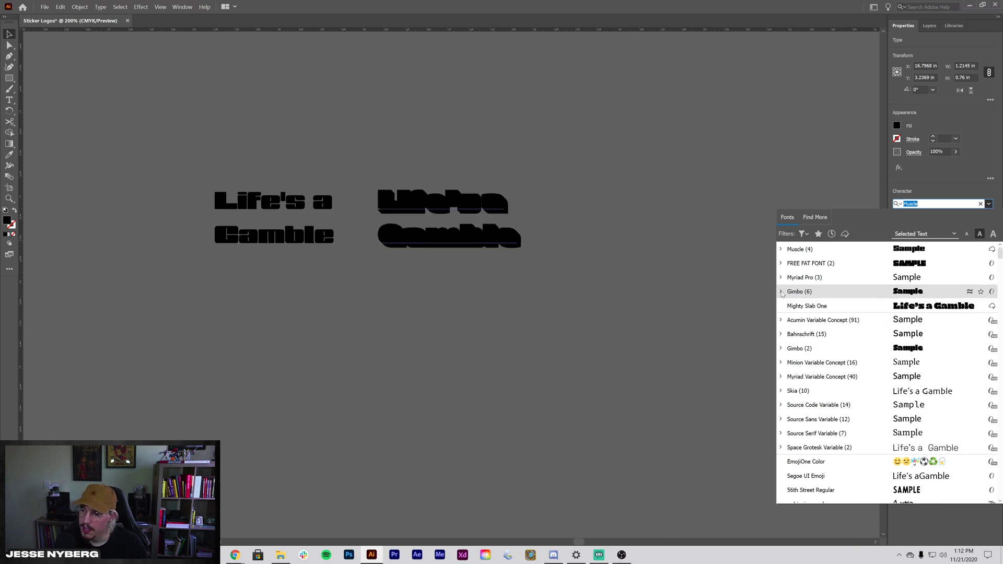
click(781, 291)
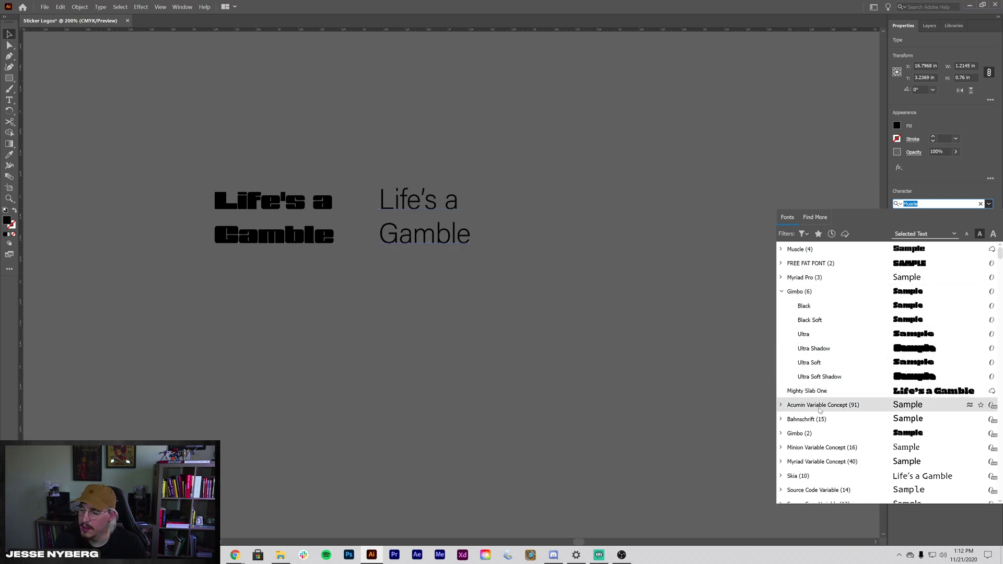
click(782, 291)
scroll(815, 355, down, 10)
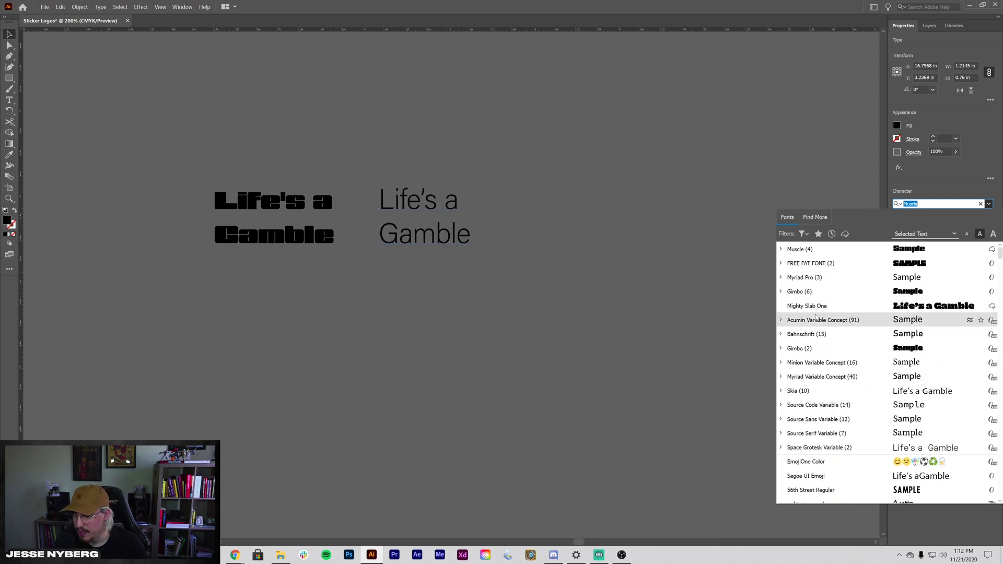
scroll(816, 374, down, 4)
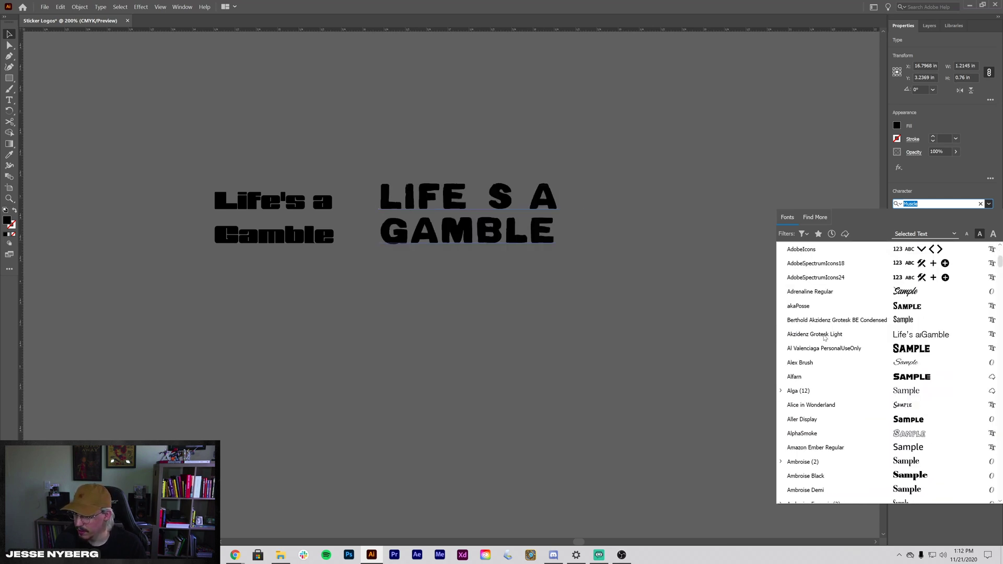
scroll(826, 340, down, 20)
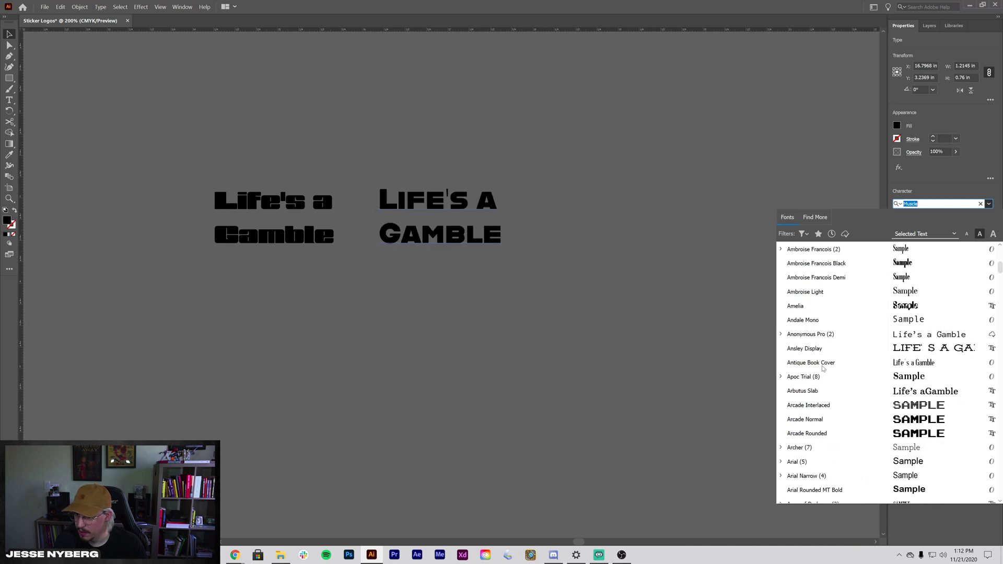
scroll(826, 364, down, 10)
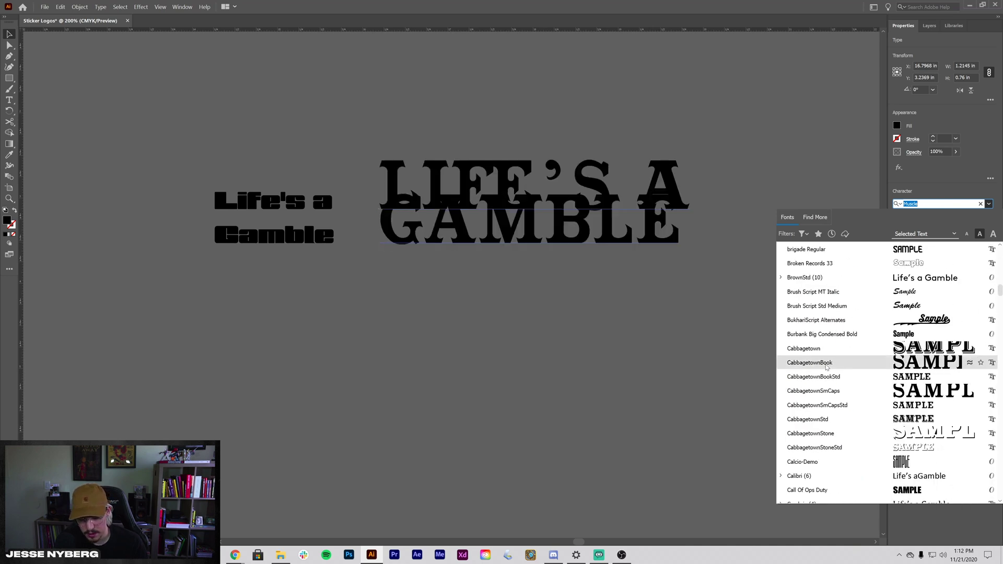
text(euro)
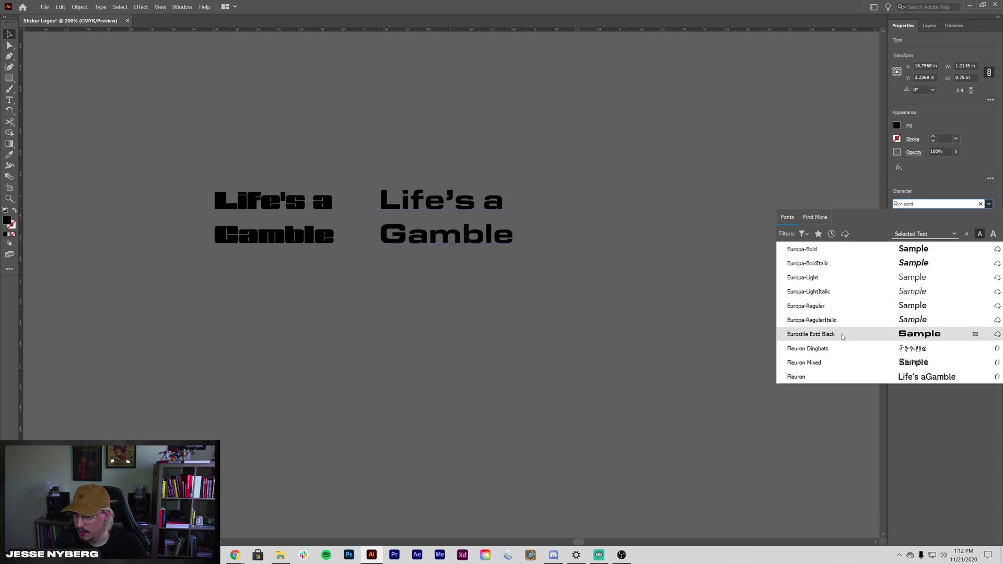
click(852, 336)
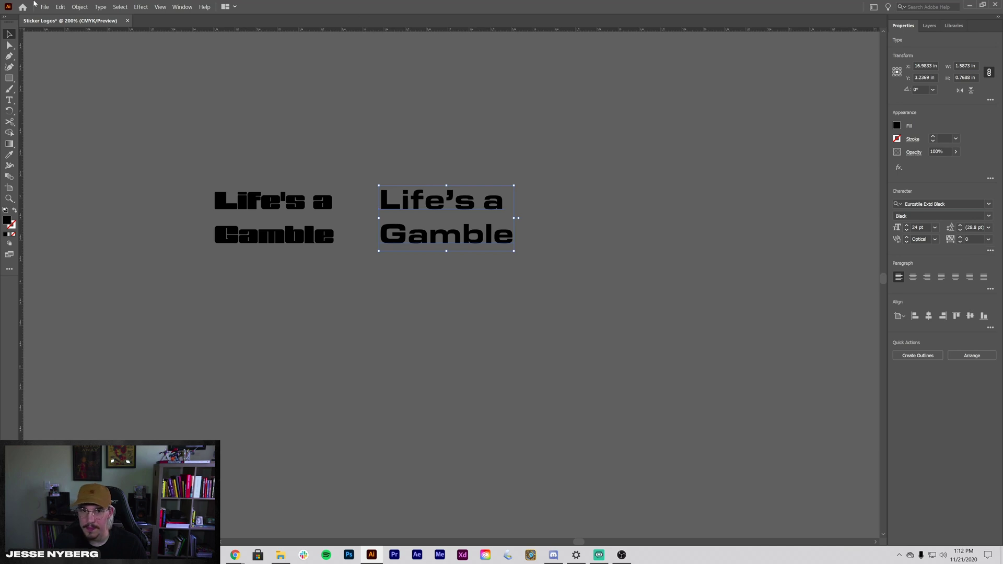
Place a duplicate of the Eurostile text to its right and set its font to Mighty Slab One
drag(486, 230, 656, 229)
click(962, 205)
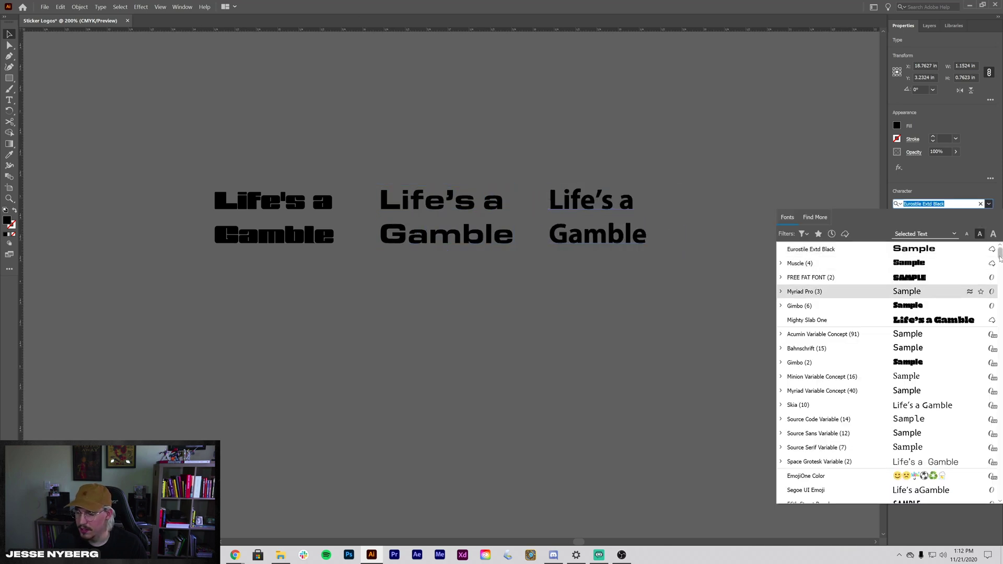
drag(1000, 259, 999, 325)
scroll(853, 277, down, 15)
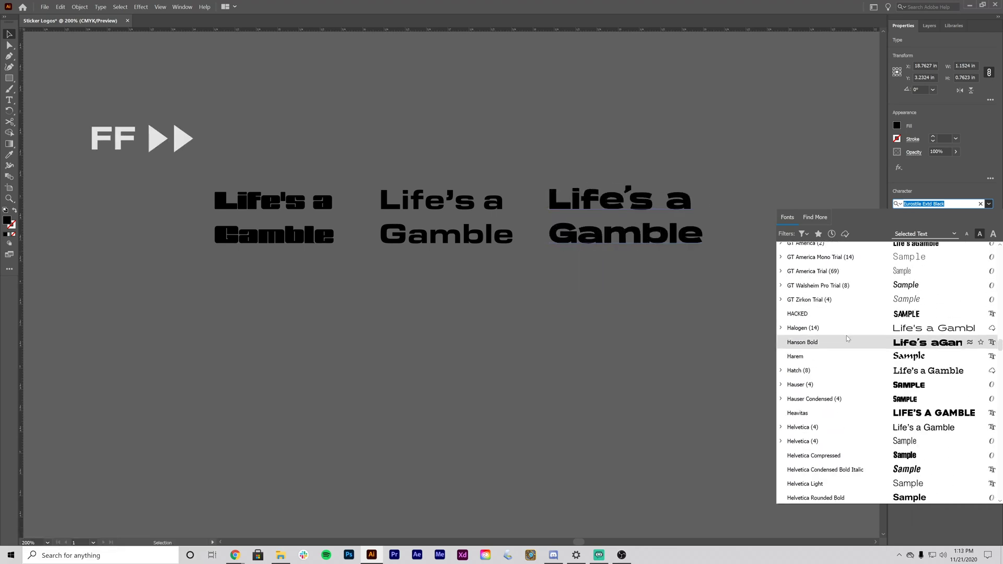
scroll(847, 338, down, 20)
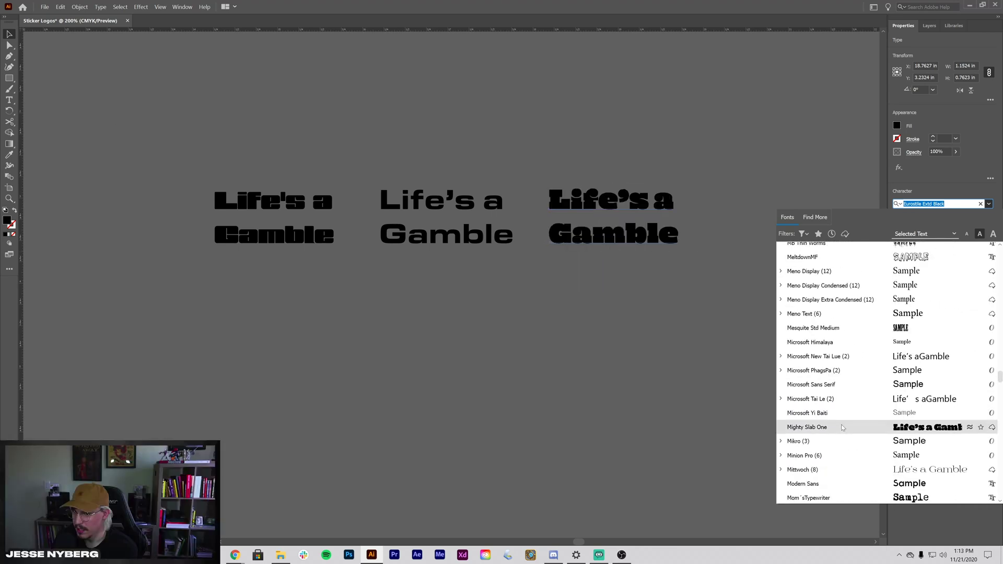
click(844, 428)
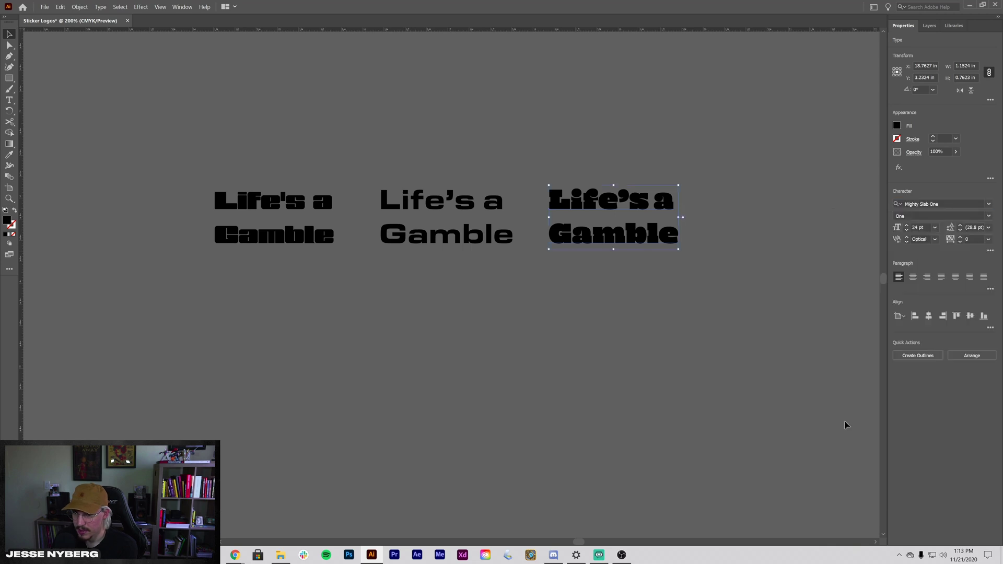
click(410, 337)
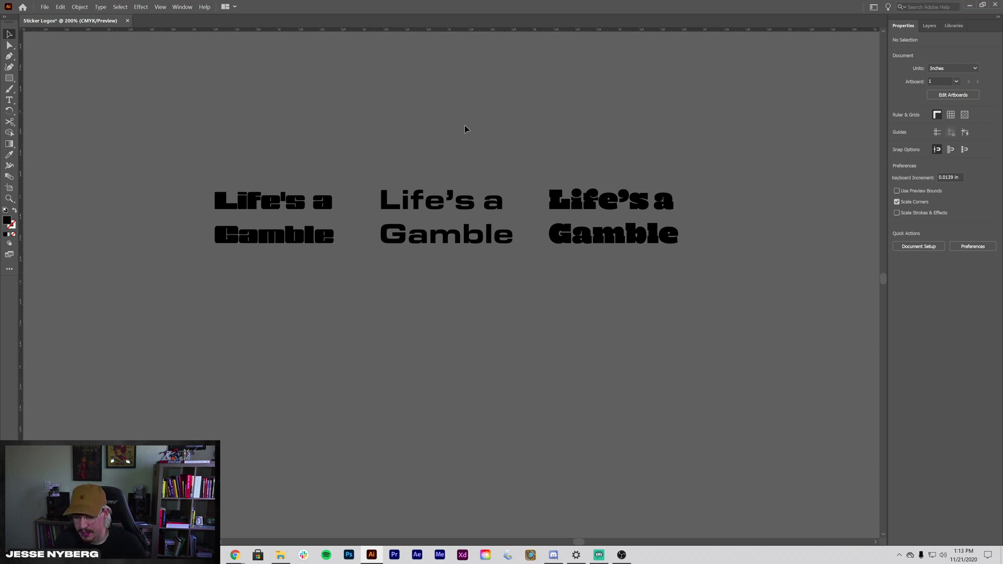
Duplicate the row of three "Life's a Gamble" texts twice to form three stacked rows
key(ctrl+equal)
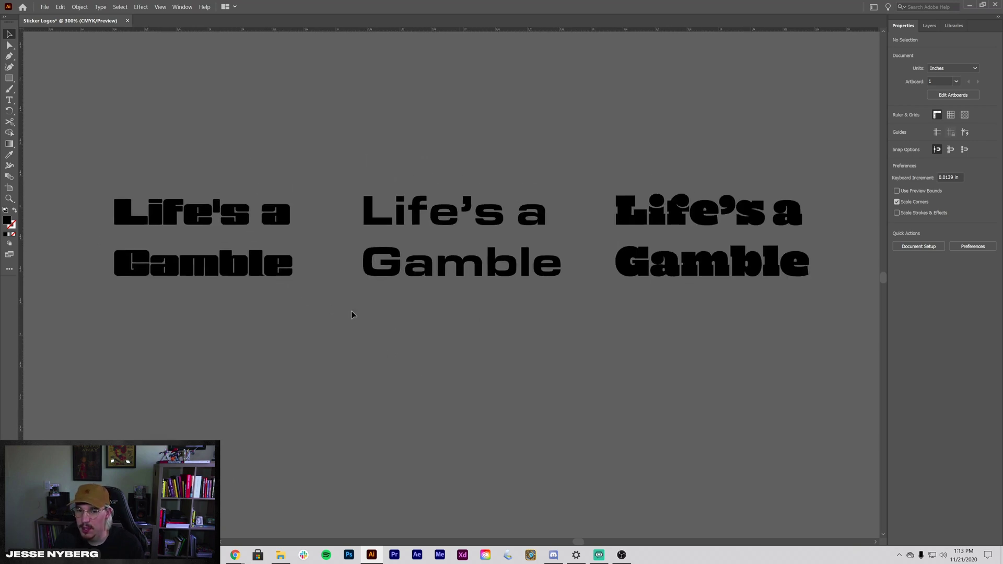
click(228, 236)
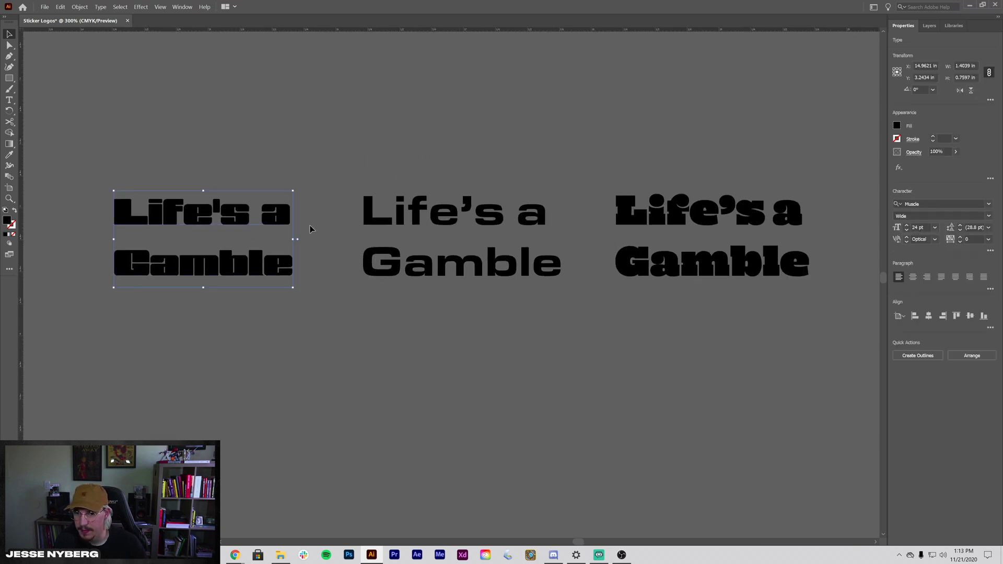
click(130, 313)
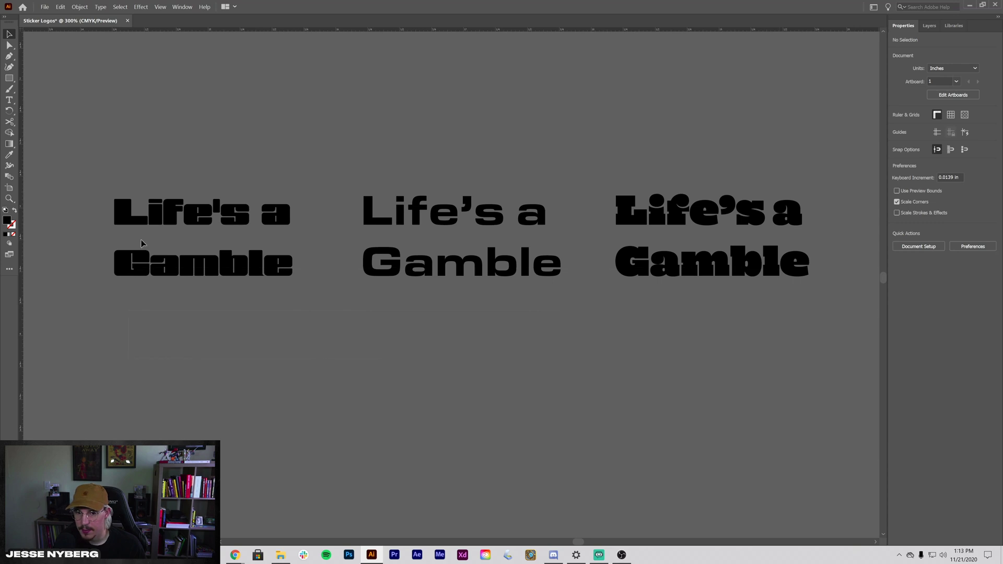
key(ctrl+a)
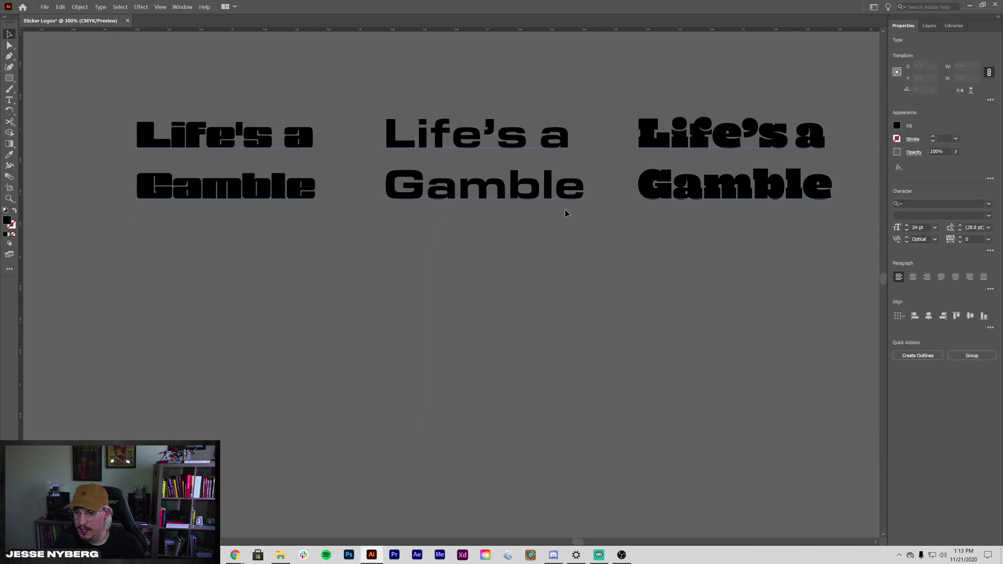
key(ctrl+a)
drag(545, 192, 521, 345)
drag(257, 126, 215, 316)
drag(704, 391, 706, 394)
drag(615, 325, 616, 192)
Change both initials of the Muscle Wide text in the top row to lowercase, so it reads "life's a gamble"
click(172, 125)
click(126, 198)
key(t)
click(128, 195)
key(BackSpace)
text(l)
click(130, 244)
Lowercase the initial L of the top row's Eurostile text and both initials of its Mighty Slab One text
key(BackSpace)
text(g)
click(372, 192)
key(BackSpace)
text(l)
click(629, 191)
key(BackSpace)
text(l)
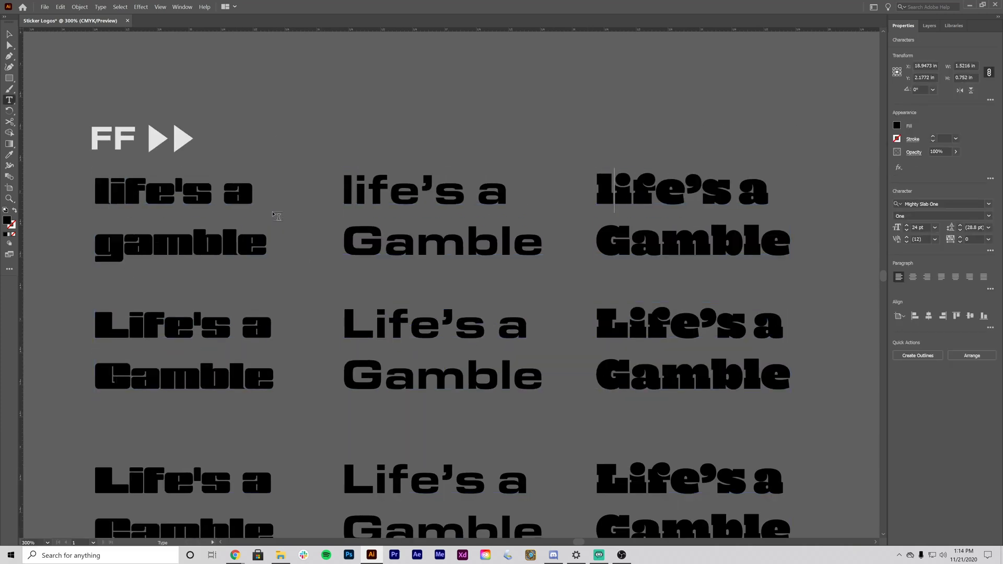
click(631, 242)
key(BackSpace)
Show the full Character options and apply All Caps to the three texts in the bottom row
key(ctrl+minus)
drag(360, 64, 786, 111)
click(837, 120)
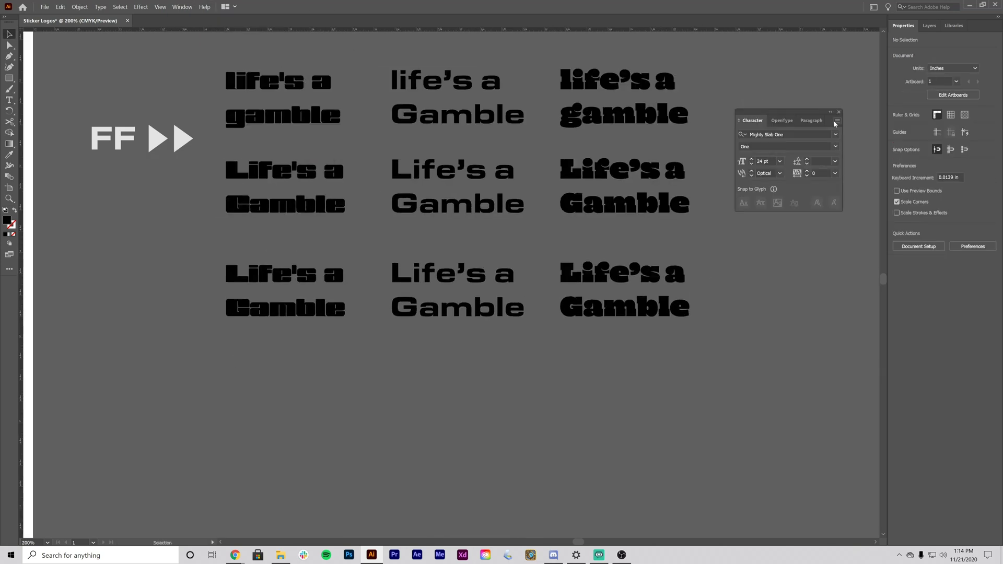
click(870, 123)
click(765, 212)
Spread the all-caps texts apart horizontally and lowercase the G of the Eurostile text in the top row
drag(616, 273, 681, 273)
drag(450, 273, 480, 273)
text(g)
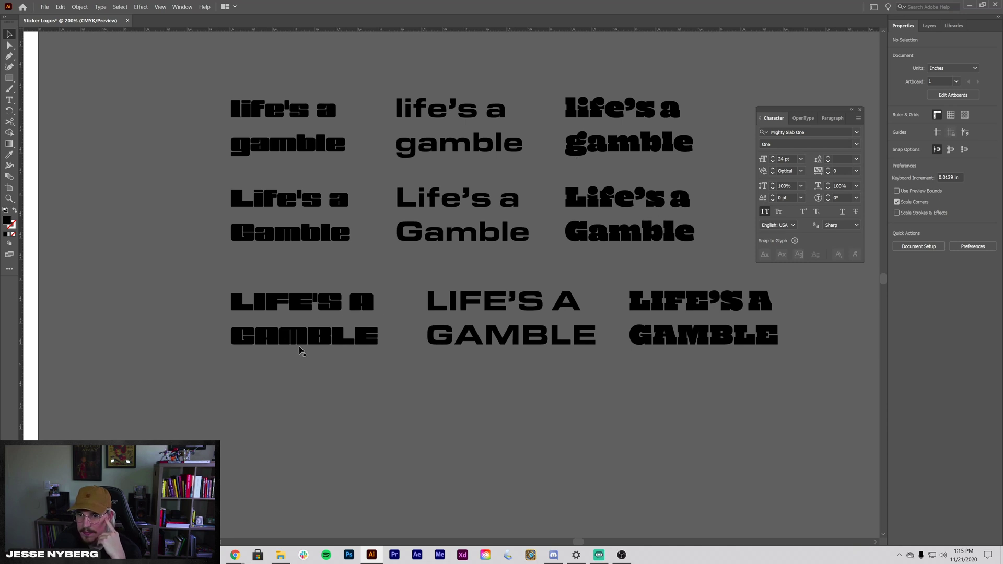
Examine the lowercase, title-case and all-caps rows closely to compare the font variations
scroll(299, 350, up, 3)
scroll(299, 350, left, 3)
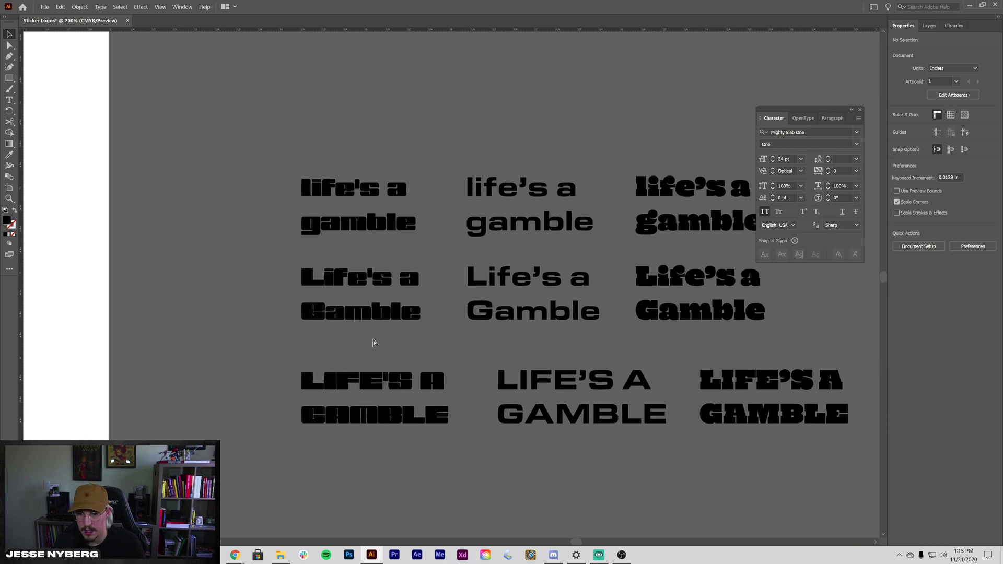
scroll(373, 343, up, 3)
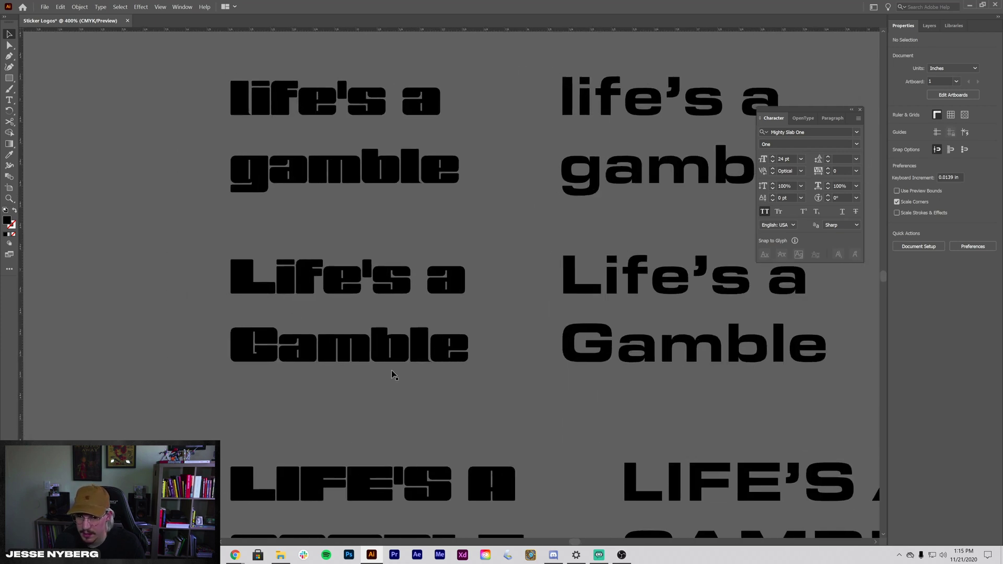
scroll(395, 380, down, 1)
drag(380, 380, 536, 409)
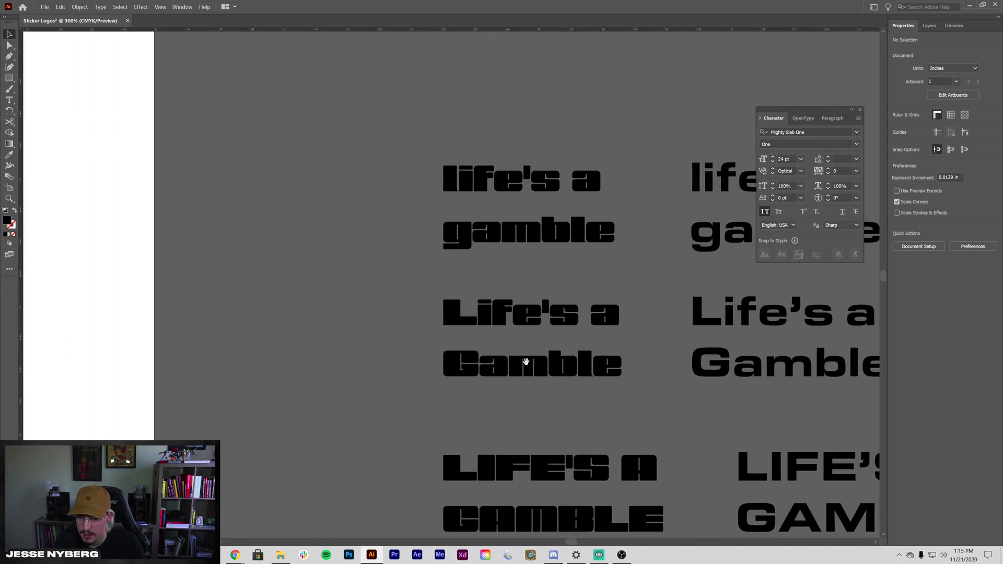
scroll(532, 369, down, 1)
scroll(556, 385, right, 5)
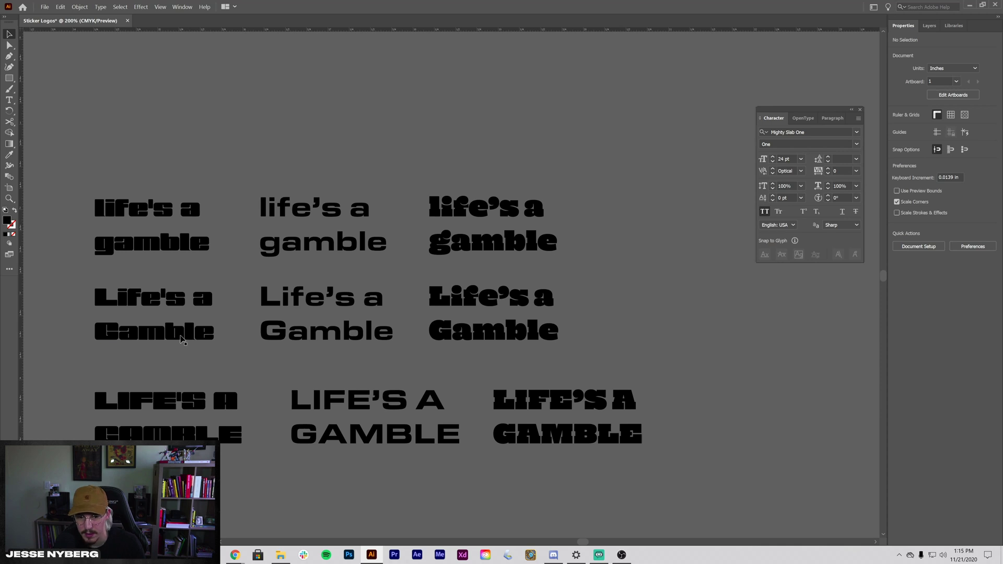
Place a duplicate of the title-case Muscle Wide text in the empty area to the right of all variations
drag(180, 339, 771, 339)
scroll(469, 380, right, 8)
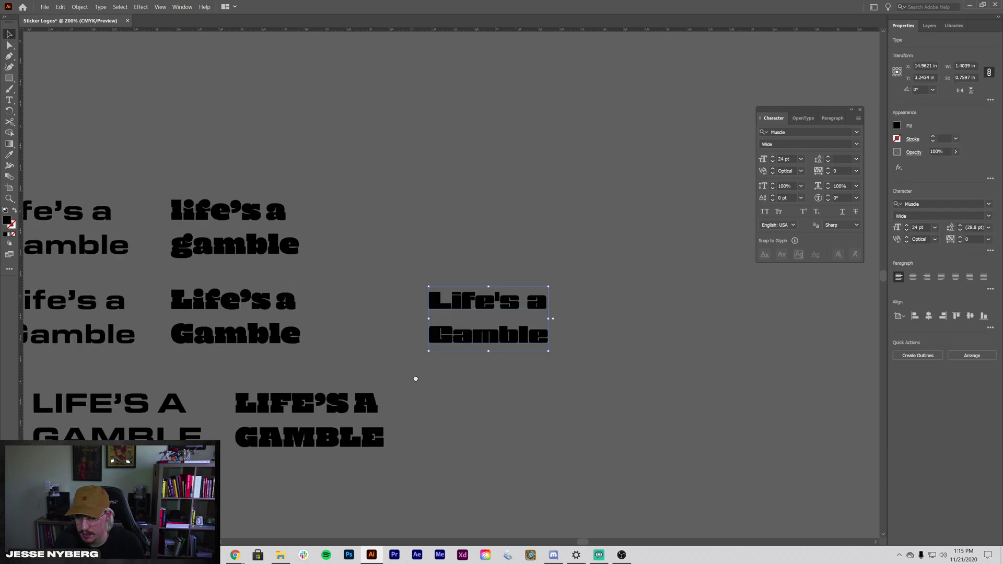
click(469, 379)
key(ctrl+equal)
key(ctrl+equal)
drag(398, 376, 434, 331)
drag(352, 248, 498, 188)
drag(406, 216, 492, 192)
key(ctrl+equal)
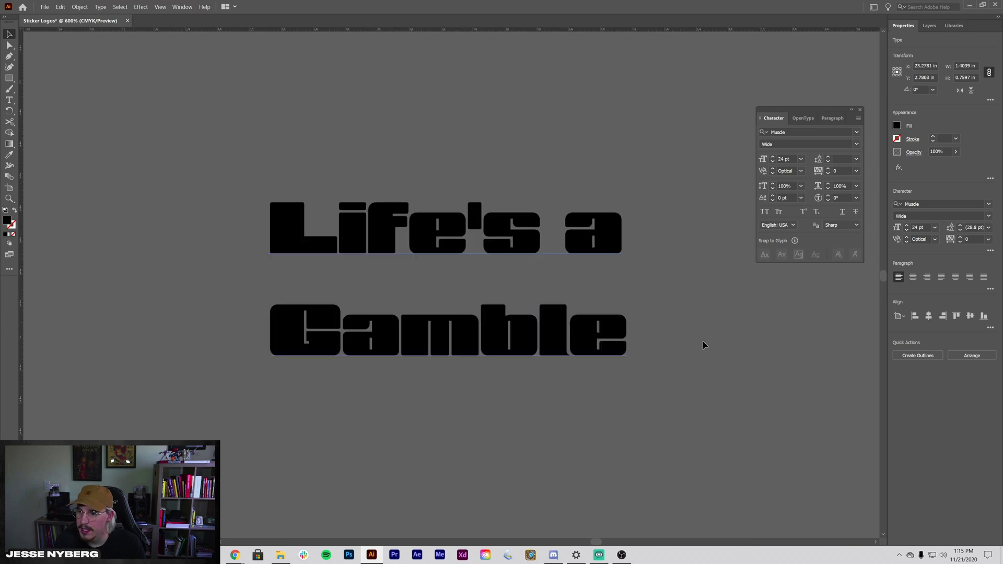
Tighten the leading of the duplicated Muscle Wide text to 16 pt
click(855, 159)
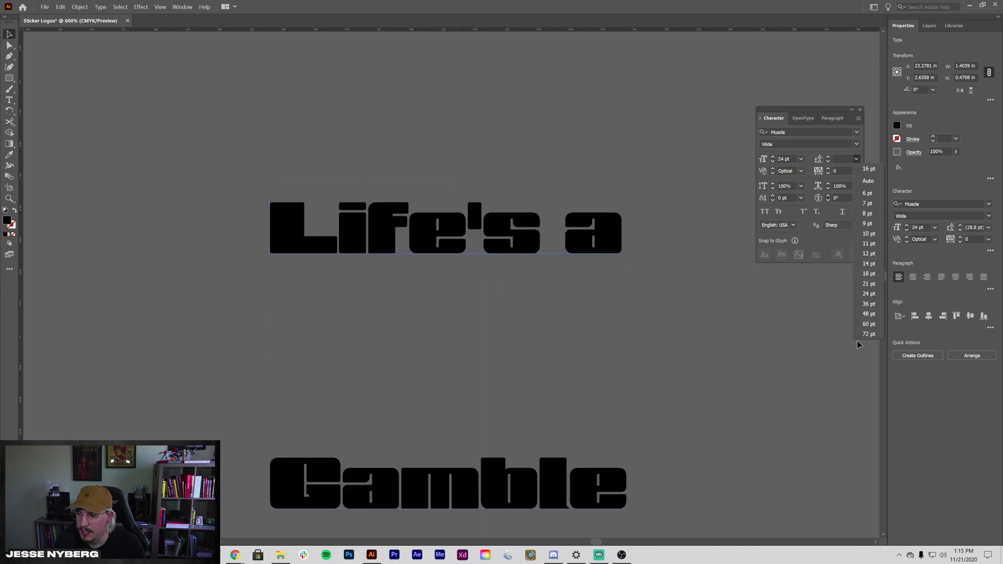
click(869, 284)
click(828, 162)
click(828, 162)
click(829, 162)
click(829, 162)
click(828, 162)
double_click(829, 162)
double_click(828, 157)
key(ctrl+plus)
Tighten the kerning between "Life's" and "a" in the first line
click(856, 171)
double_click(601, 210)
click(773, 173)
click(773, 169)
click(9, 34)
click(449, 115)
Add vertical guides at both side edges of the text and horizontal guides along its first line
click(160, 6)
drag(260, 99, 308, 246)
drag(267, 29, 267, 184)
drag(20, 396, 210, 396)
drag(20, 359, 687, 359)
drag(685, 228, 687, 261)
click(395, 255)
Try a different kerning setting on the text and undo it
click(800, 171)
click(794, 193)
key(ctrl+z)
Duplicate the kerned text vertically and convert one copy to outlines
drag(450, 295, 449, 101)
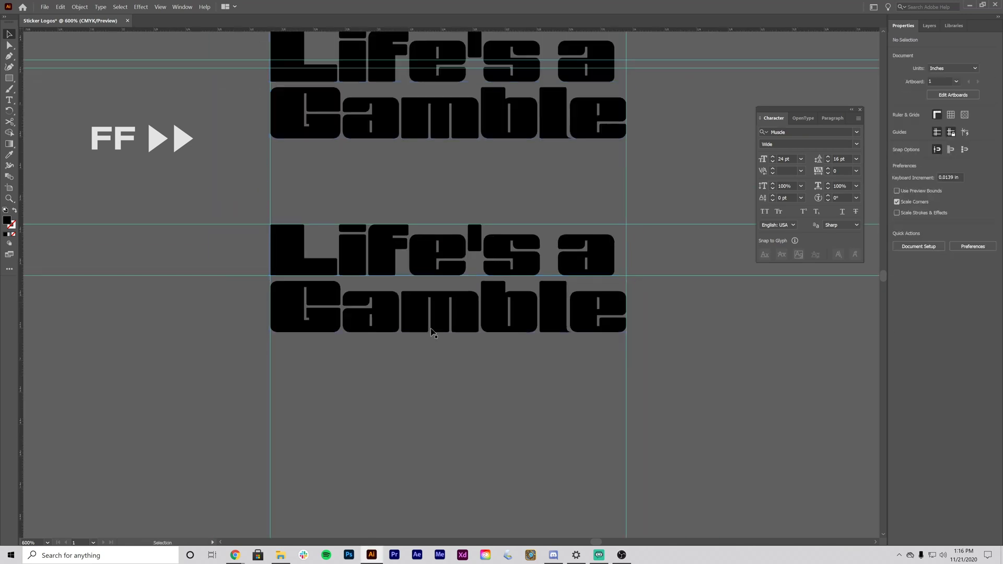
right_click(449, 194)
click(473, 277)
Scale the outlined "Life's a" line up to match the width of "Gamble" at the right guide
drag(194, 241, 705, 314)
drag(672, 262, 687, 258)
click(731, 219)
Reposition the guides and add another horizontal guide across the outlined lettering
click(160, 7)
click(308, 287)
drag(130, 260, 131, 257)
click(161, 6)
mouse_move(191, 277)
click(308, 287)
scroll(486, 272, up, 1)
drag(428, 30, 428, 197)
drag(494, 259, 517, 215)
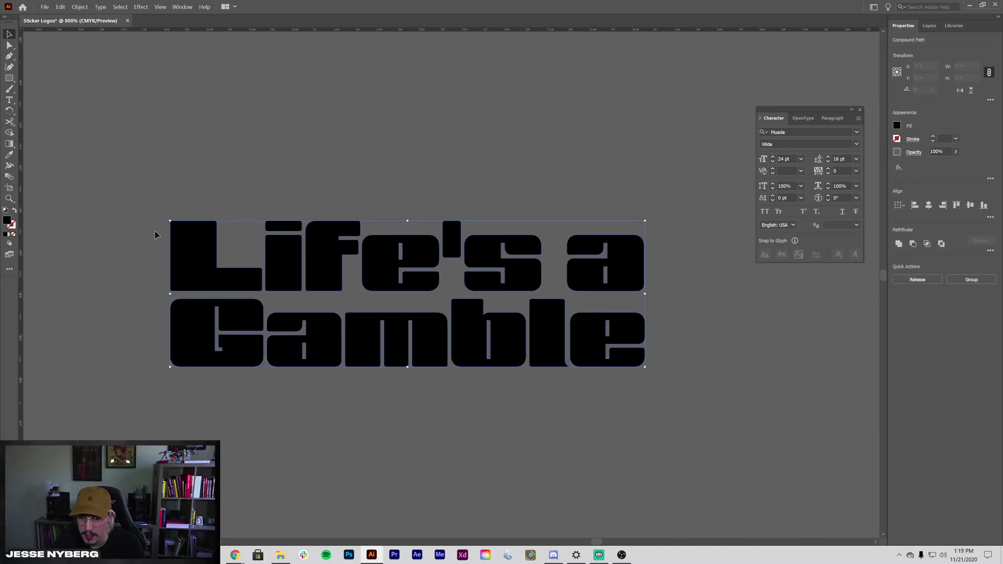
click(155, 230)
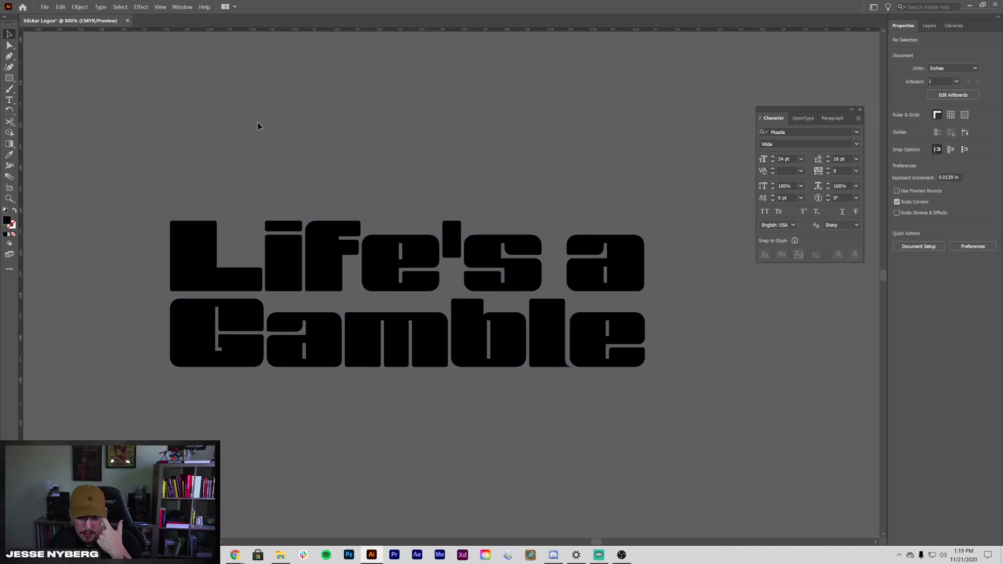
Switch to the Coolors palettes page in the browser, widen its window over the artwork and remove the Green filter
mouse_move(232, 561)
click(269, 518)
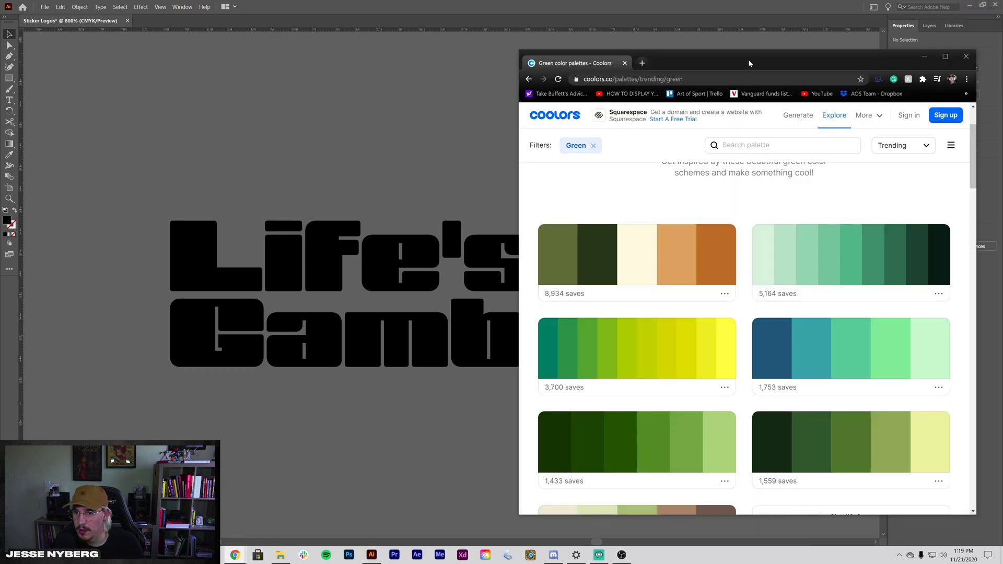
drag(749, 63, 480, 61)
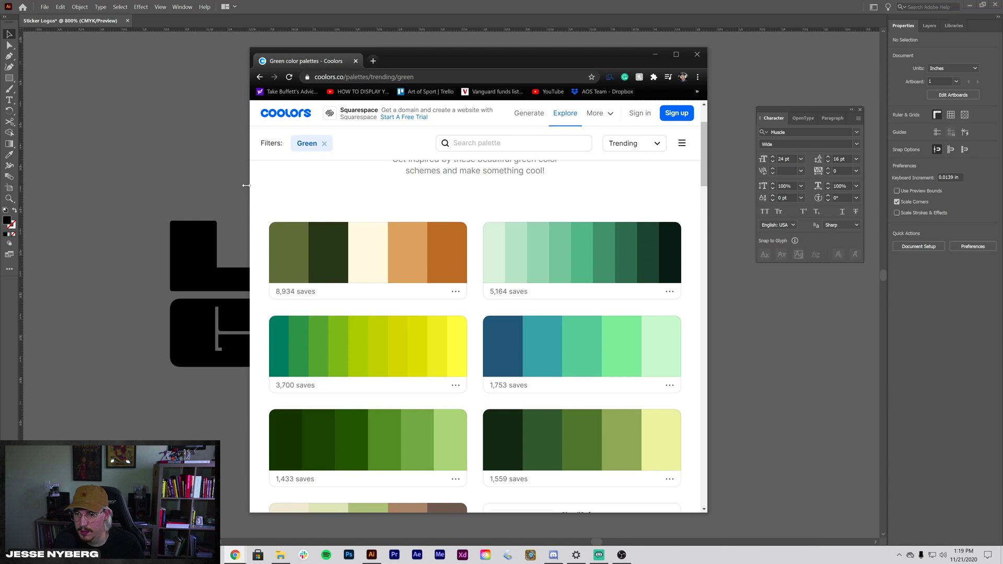
drag(246, 186, 150, 185)
click(225, 144)
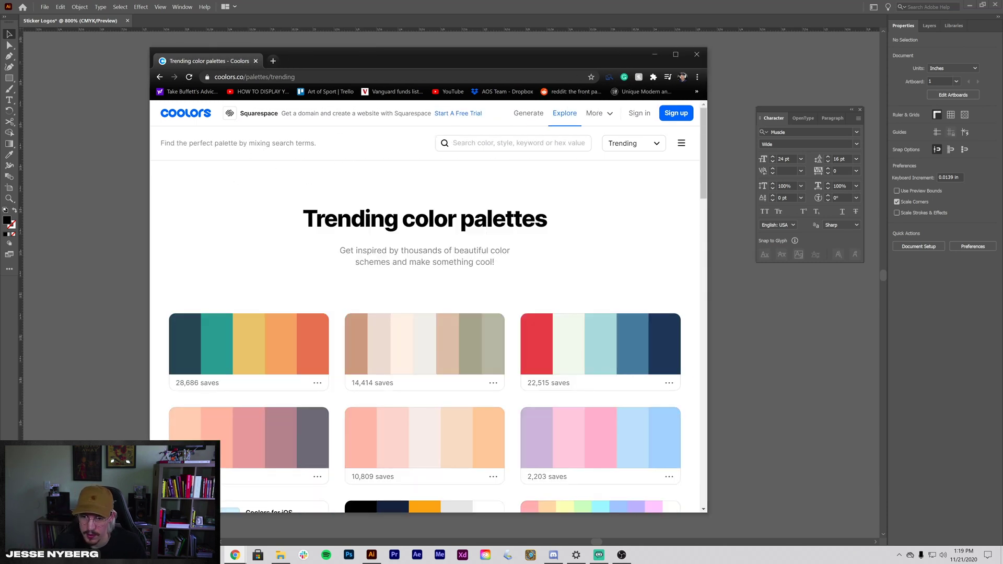
Filter the Coolors palettes by Green and Bright, move the browser window aside and return to Illustrator
click(483, 138)
scroll(515, 240, down, 5)
click(514, 245)
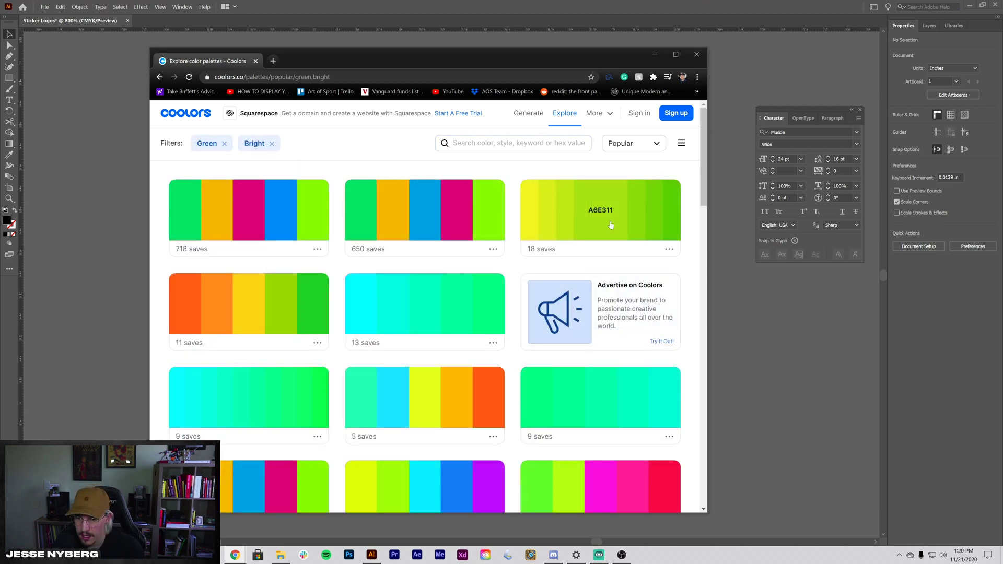
drag(613, 70, 434, 75)
click(729, 308)
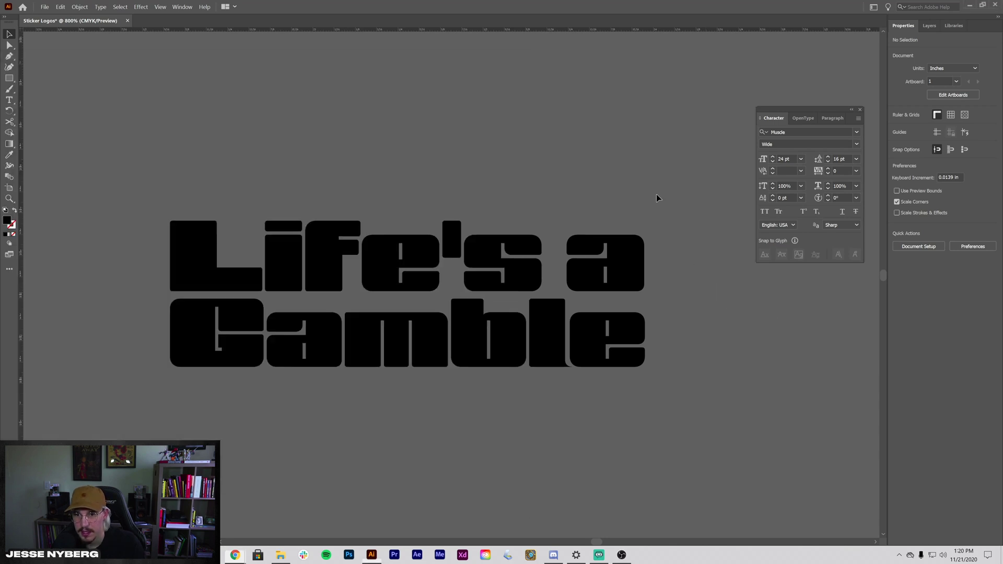
click(9, 78)
drag(146, 69, 343, 138)
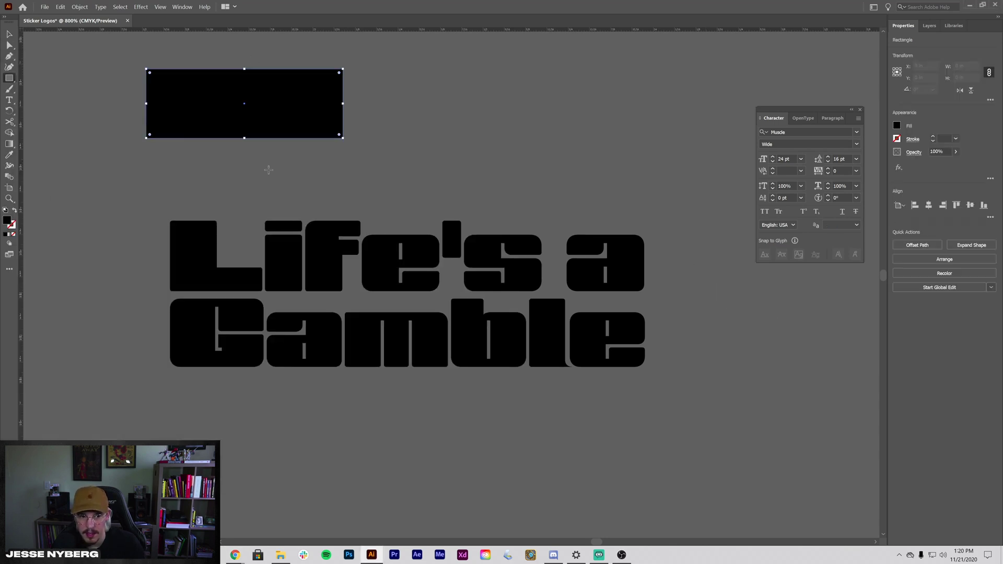
key(v)
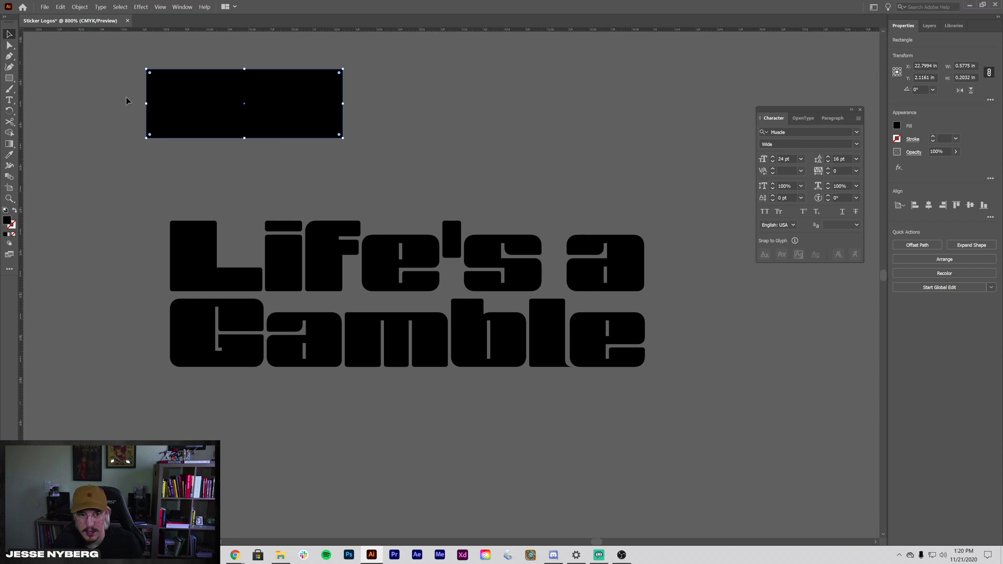
key(Delete)
Draw a black square about 0.29 in wide above the start of the outlined lettering
key(m)
drag(100, 76, 199, 175)
key(v)
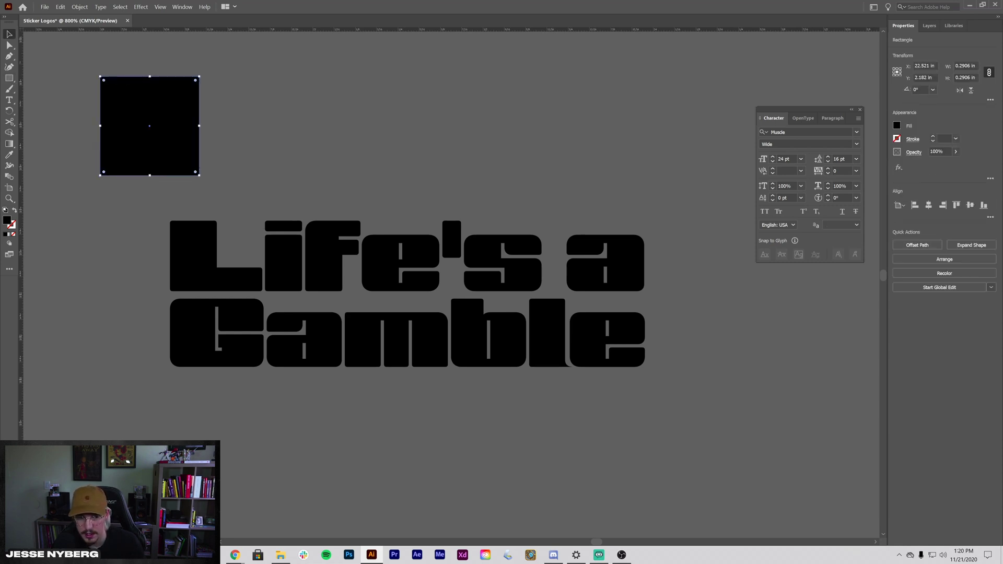
Copy the yellow-green hex code D9EF1B from the Coolors palette in the browser and return to Illustrator
key(alt+Tab)
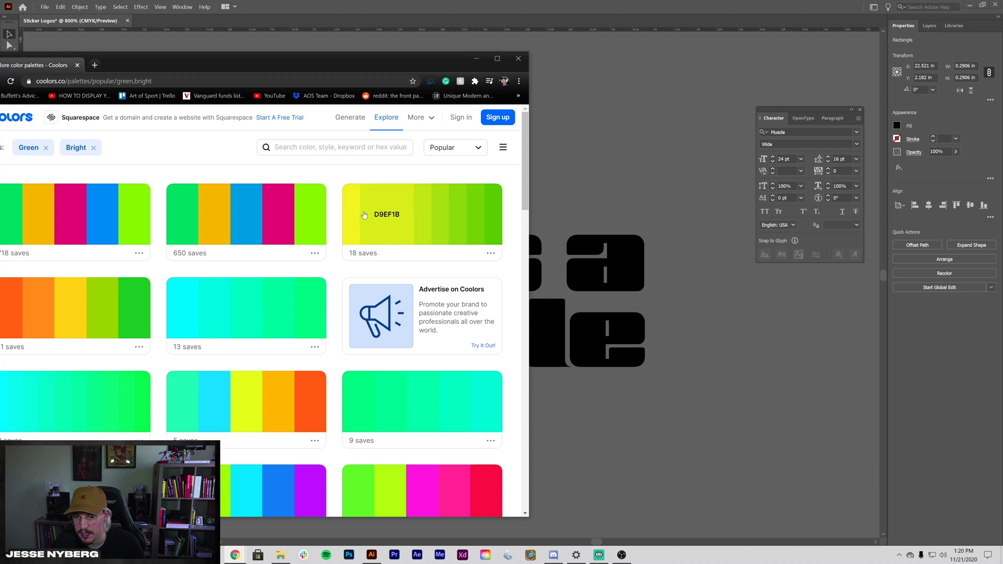
click(397, 218)
key(alt+Tab)
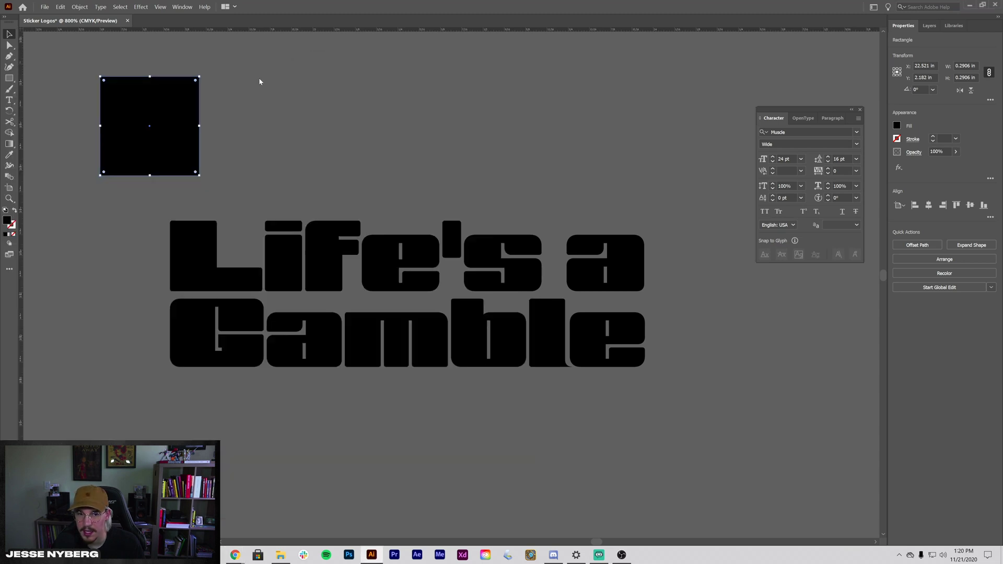
double_click(12, 225)
key(ctrl+v)
click(598, 220)
click(13, 234)
Set the square's fill to the copied yellow-green D9EF1B
click(7, 221)
double_click(7, 221)
key(ctrl+v)
click(599, 219)
Place a duplicate of the square to its right and fill it with a green copied from the Coolors palette
drag(189, 143, 421, 136)
key(alt+Tab)
Fill a third square beside the other two with another green from the Coolors palette
key(alt+Tab)
double_click(7, 221)
key(ctrl+v)
click(598, 219)
key(alt+Tab)
key(alt+Tab)
double_click(7, 221)
key(ctrl+v)
click(598, 219)
key(alt+Tab)
key(alt+Tab)
double_click(8, 221)
click(600, 219)
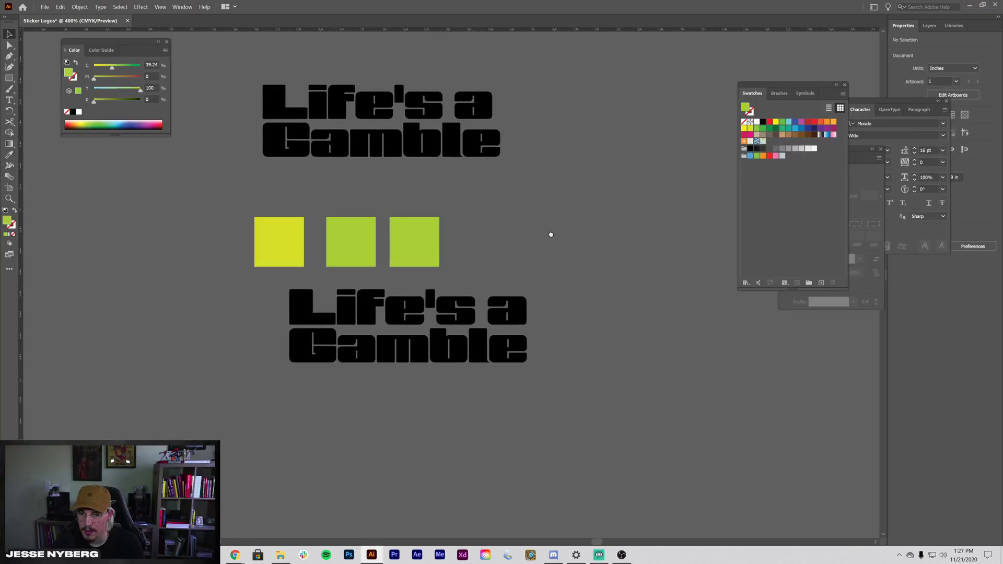
drag(551, 235, 571, 226)
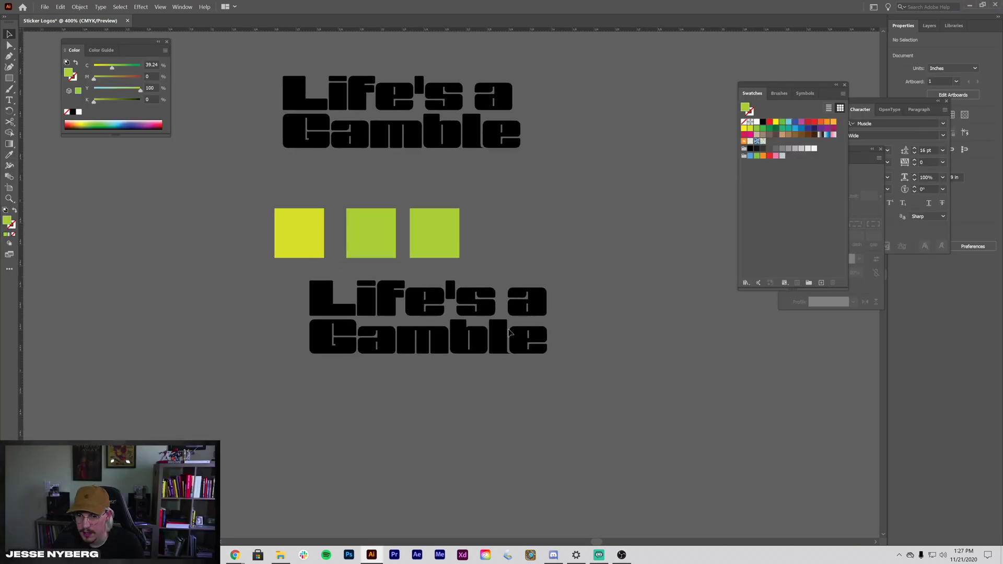
Move the three colour squares and the outlined "Life's a Gamble" lettering together onto the artboard
key(ctrl+minus)
key(ctrl+minus)
key(ctrl+minus)
key(ctrl+minus)
drag(264, 231, 742, 401)
drag(728, 329, 136, 337)
key(ctrl+plus)
key(ctrl+plus)
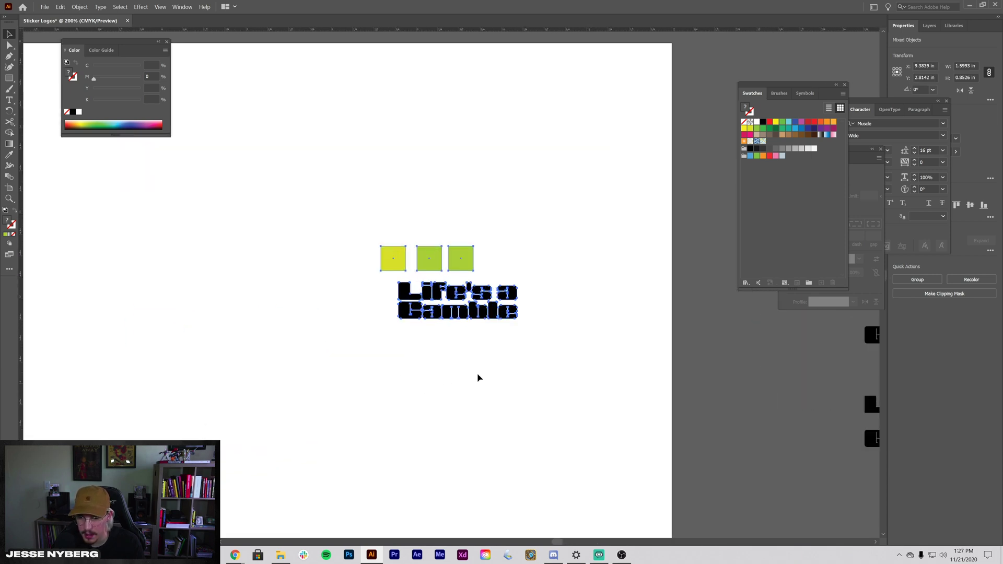
key(ctrl+minus)
key(ctrl+minus)
key(ctrl+minus)
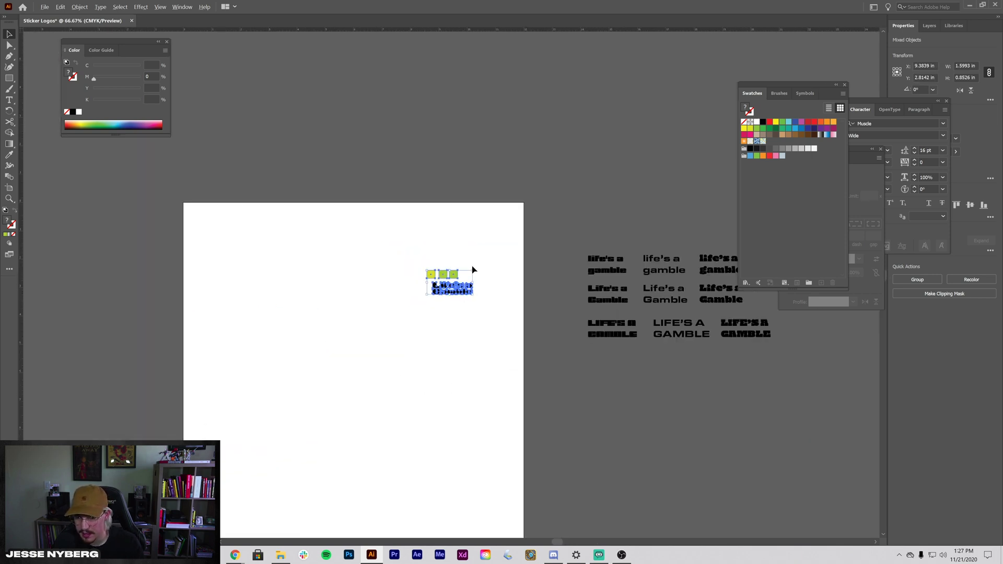
Scale up the three colour squares and the "Life's a Gamble" lettering together and move them fully onto the artboard's upper half
drag(473, 272, 554, 226)
click(465, 313)
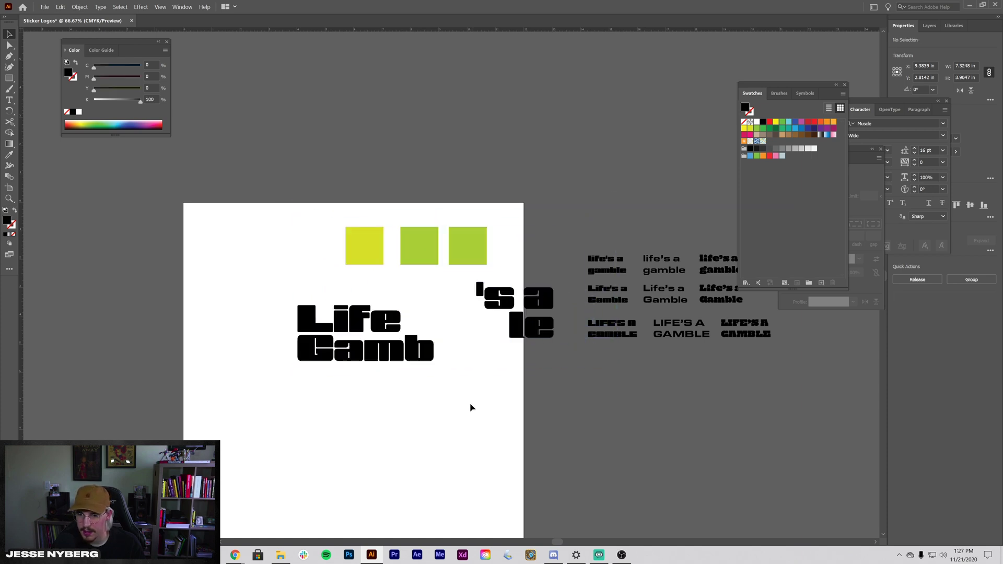
drag(518, 238, 524, 238)
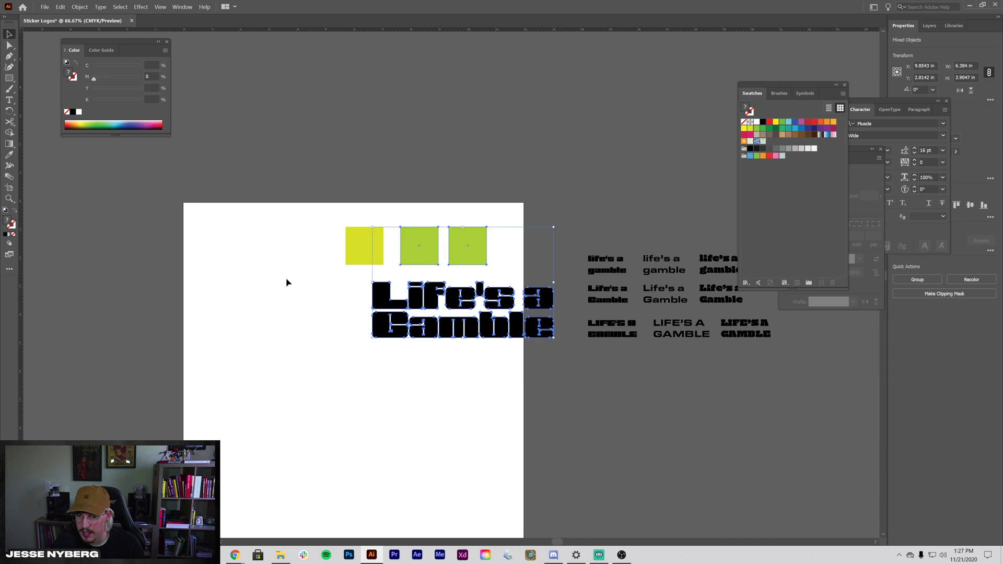
drag(297, 222, 540, 349)
drag(464, 254, 371, 285)
click(391, 423)
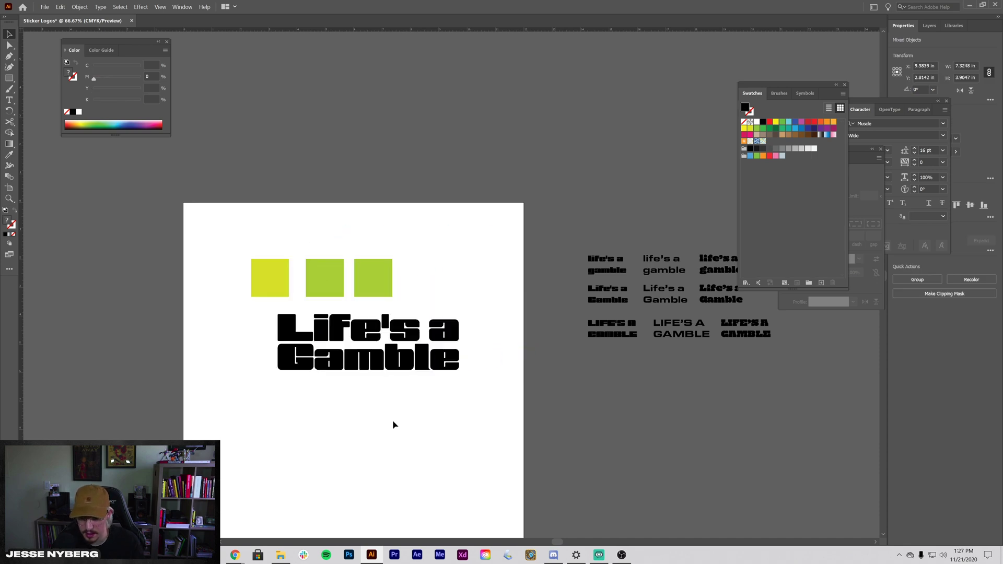
Lock the black "Life's a Gamble" lettering in place on the artboard
key(ctrl+equal)
key(ctrl+equal)
drag(402, 426, 546, 275)
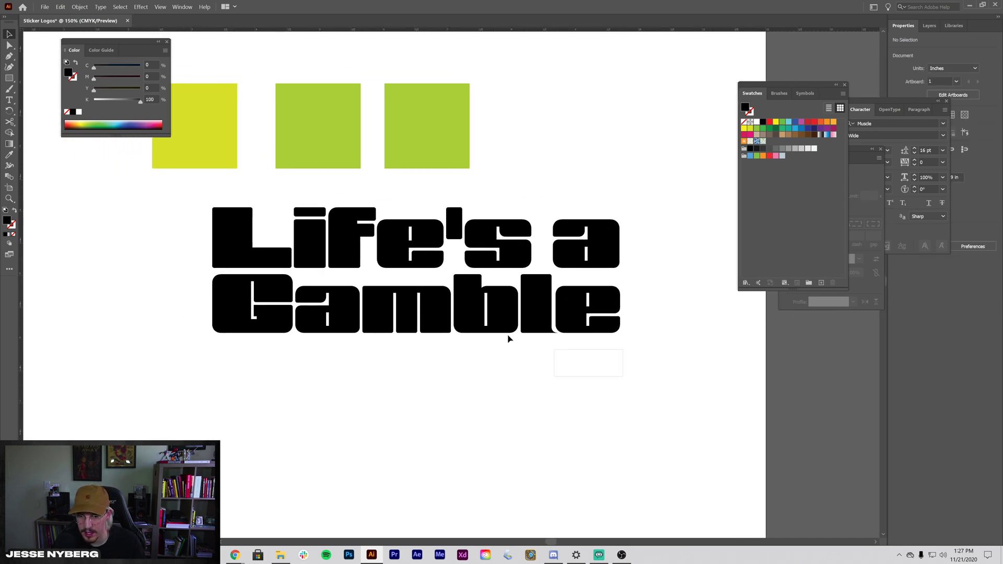
drag(400, 301, 230, 237)
key(ctrl+minus)
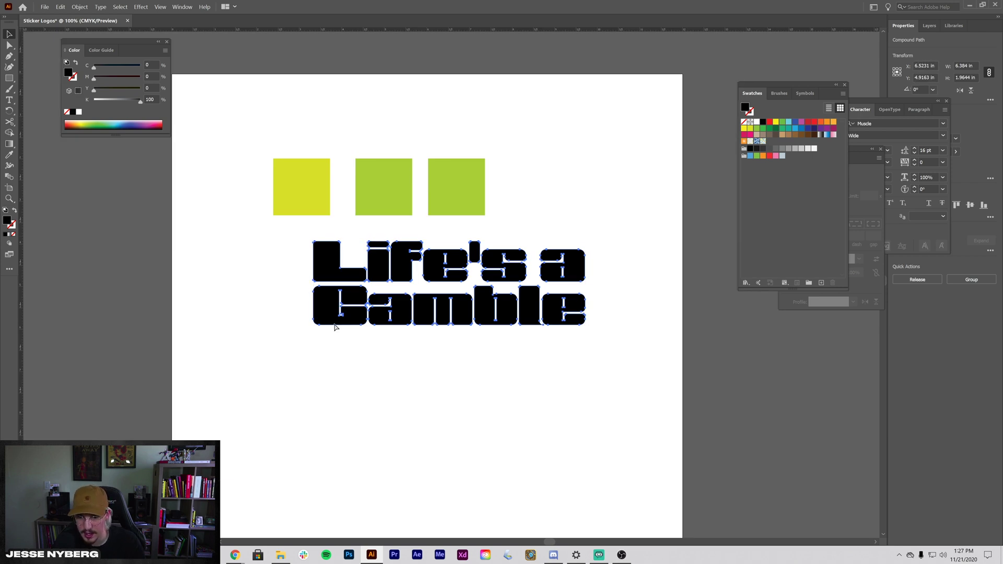
click(79, 7)
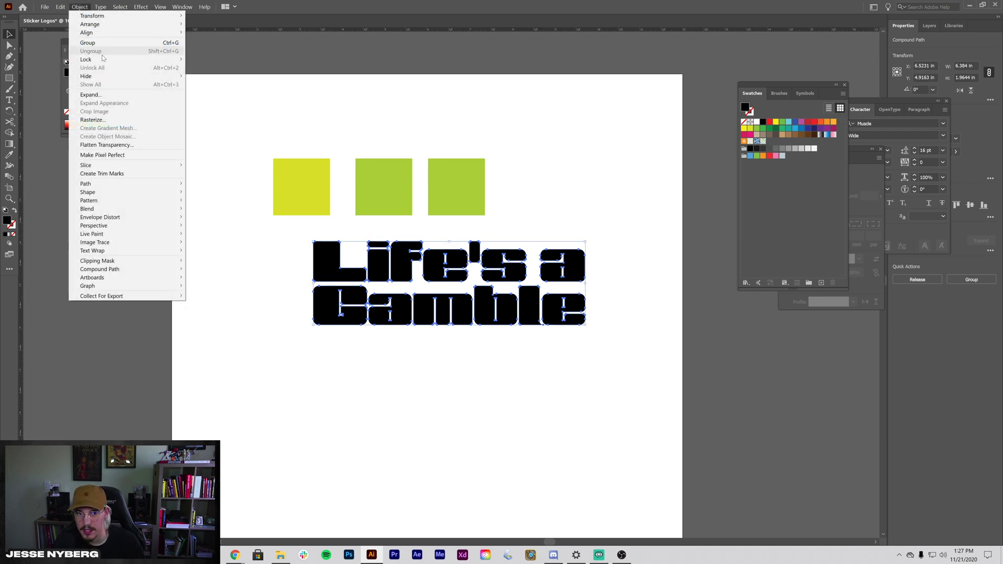
mouse_move(121, 59)
click(232, 60)
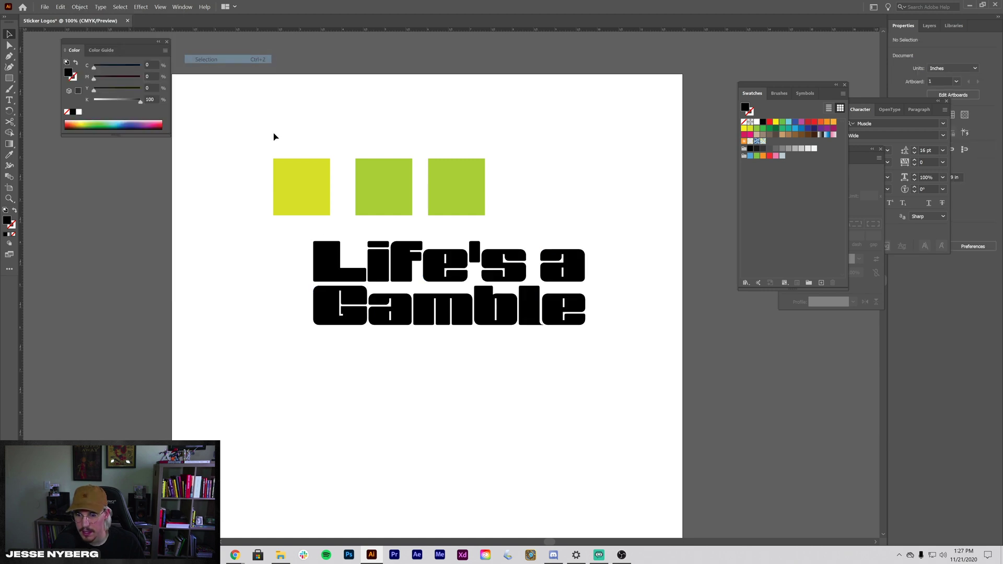
Apply a 20 pt yellow-green stroke to the unlocked copy of the lettering
scroll(314, 376, up, 2)
drag(668, 317, 668, 317)
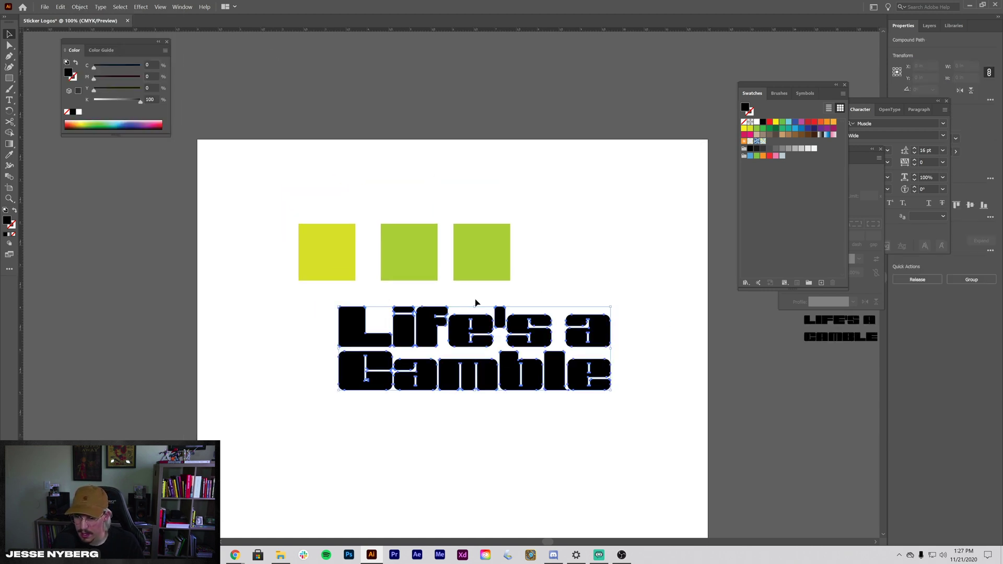
drag(596, 293, 560, 282)
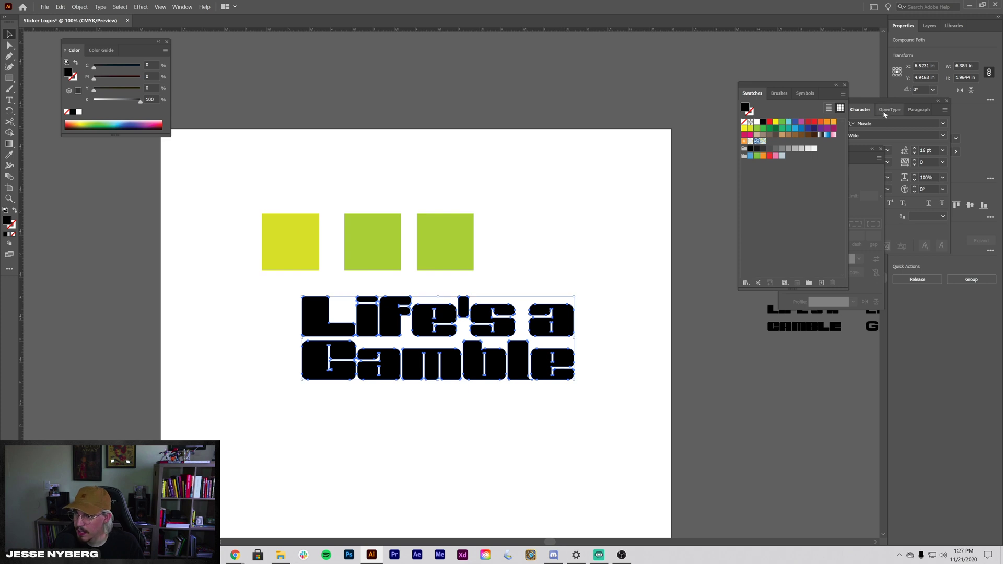
click(849, 158)
click(181, 7)
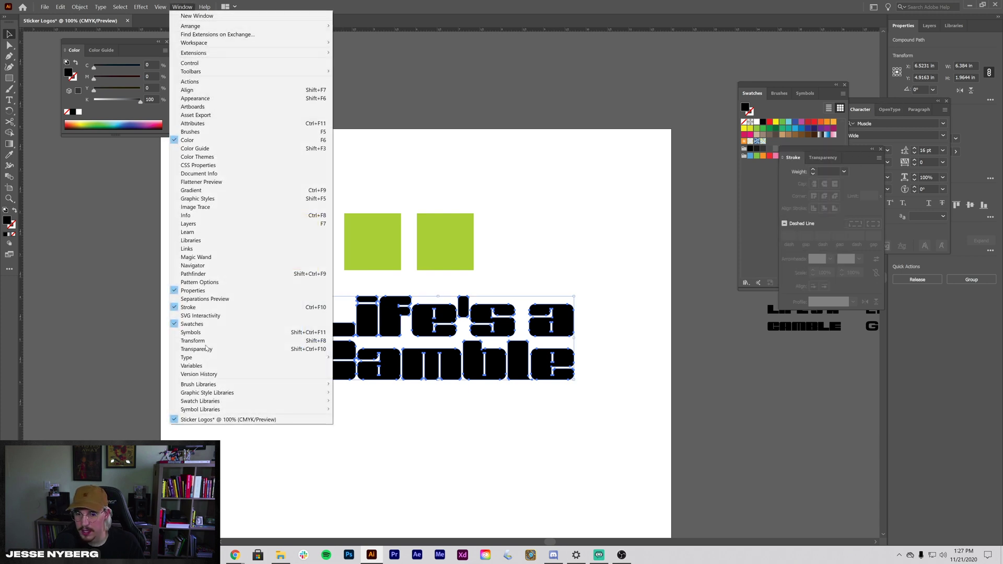
click(844, 172)
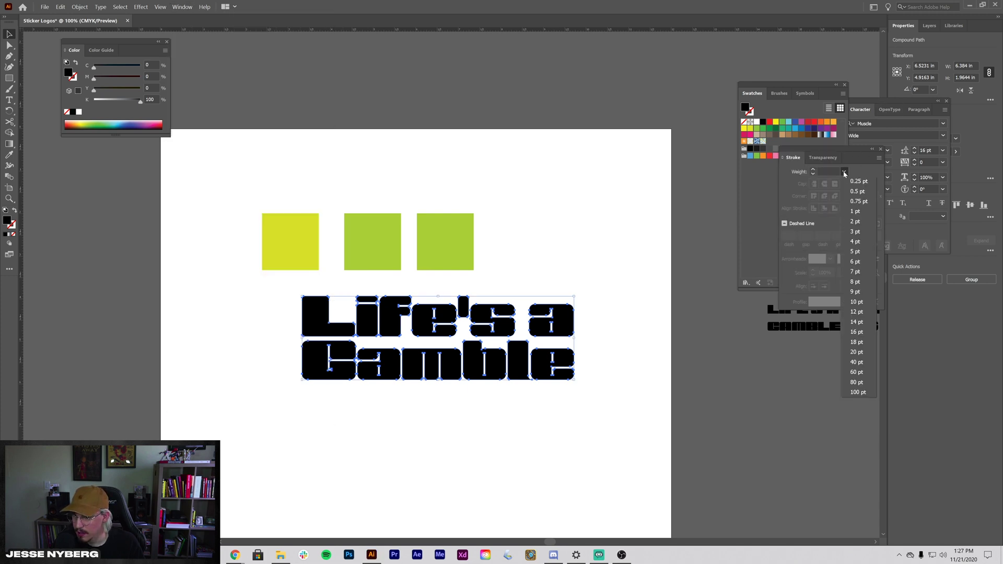
click(857, 353)
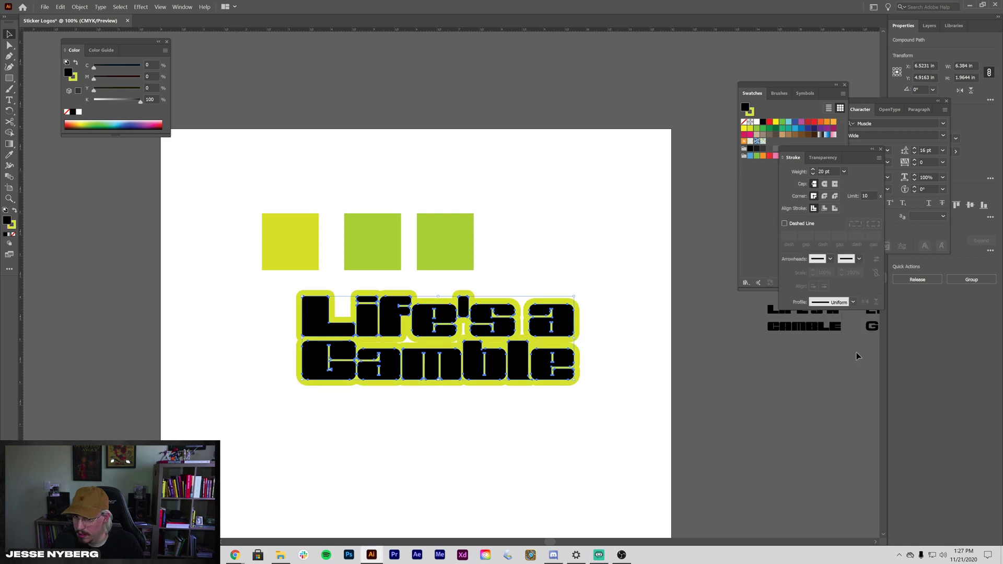
Set the lettering's stroke weight to 25 pt with round caps and round corners, and align the stroke to the outside
key(ctrl+plus)
drag(691, 336, 646, 395)
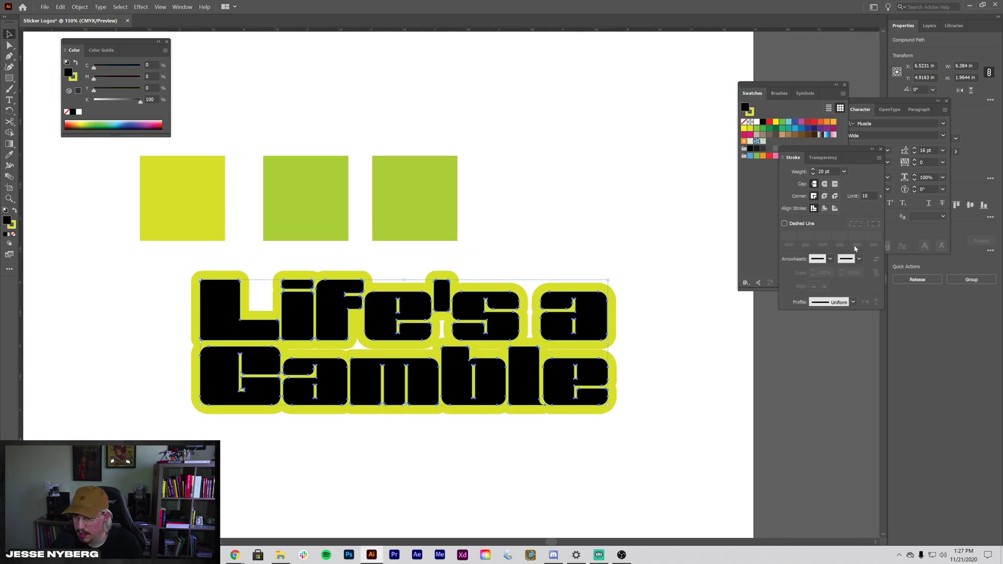
click(814, 170)
click(814, 170)
click(815, 170)
click(814, 170)
click(815, 169)
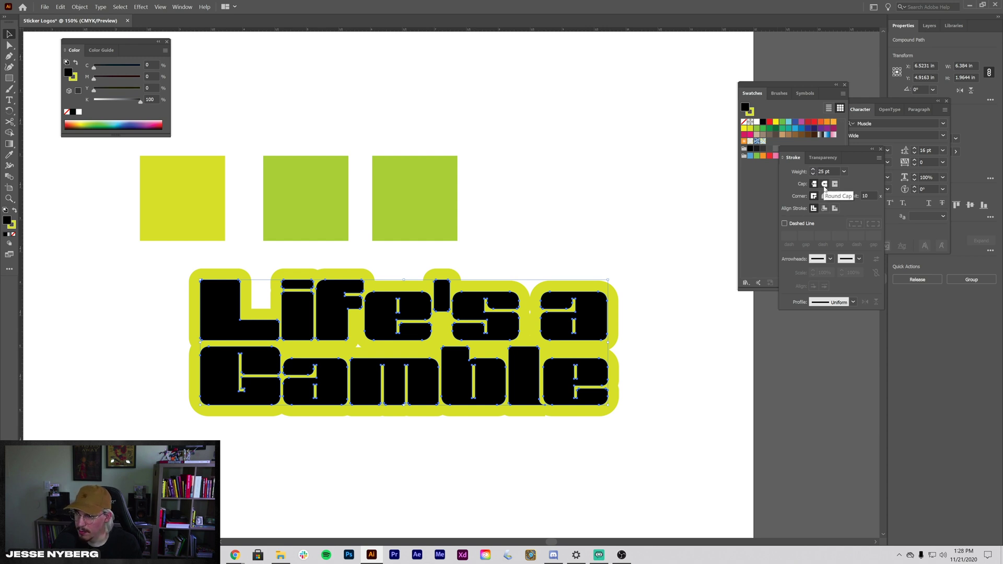
click(825, 185)
click(825, 196)
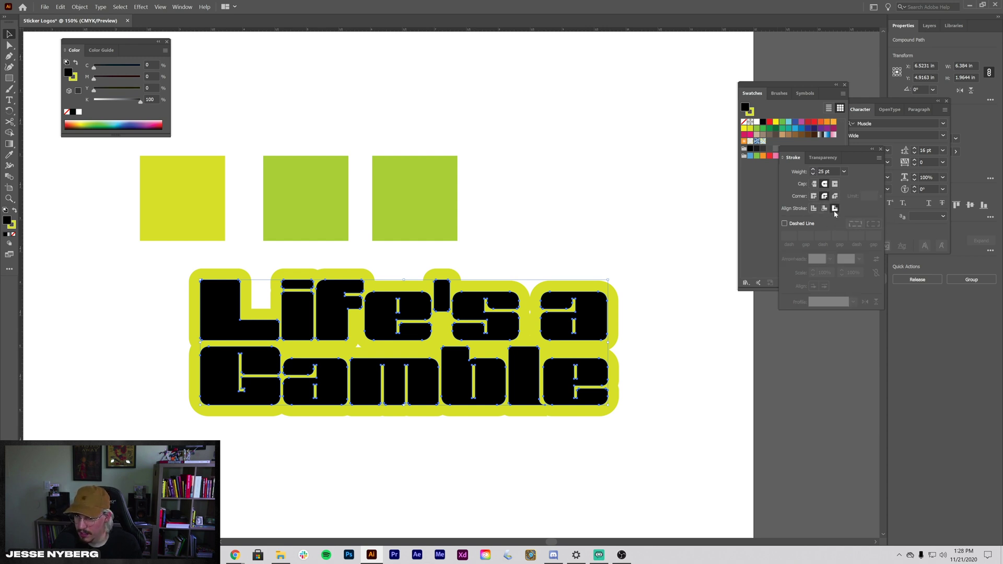
click(835, 209)
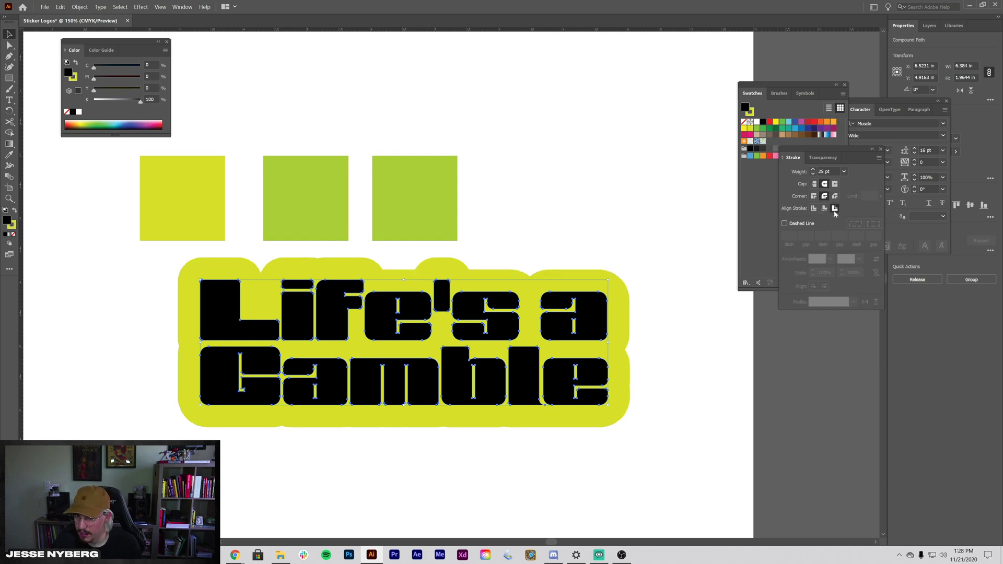
click(717, 318)
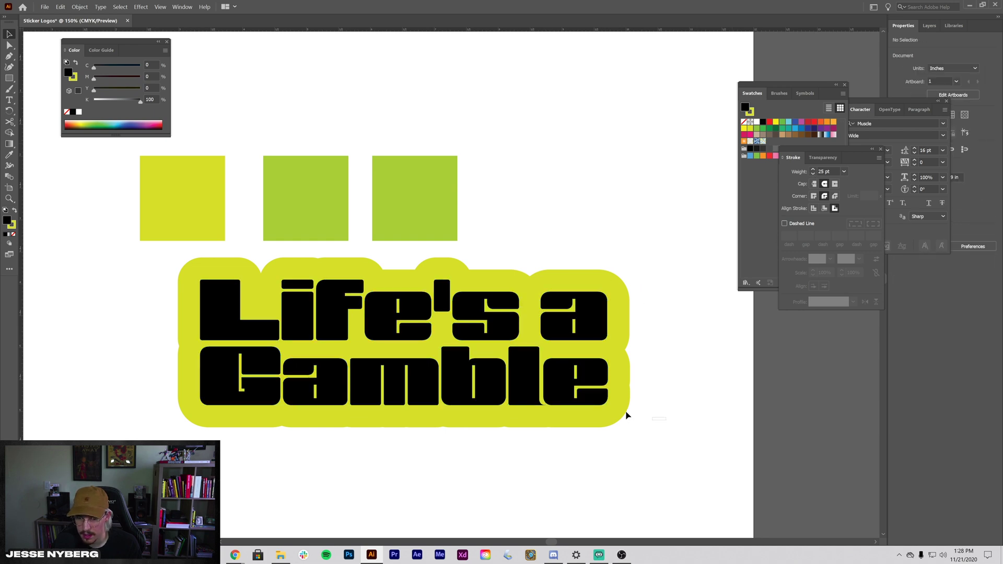
drag(140, 266, 140, 266)
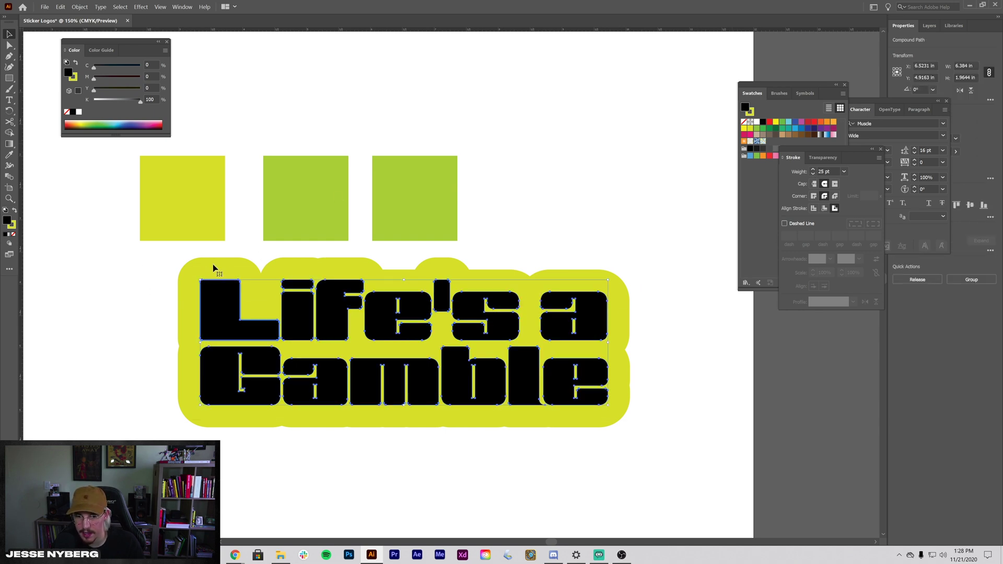
click(230, 313)
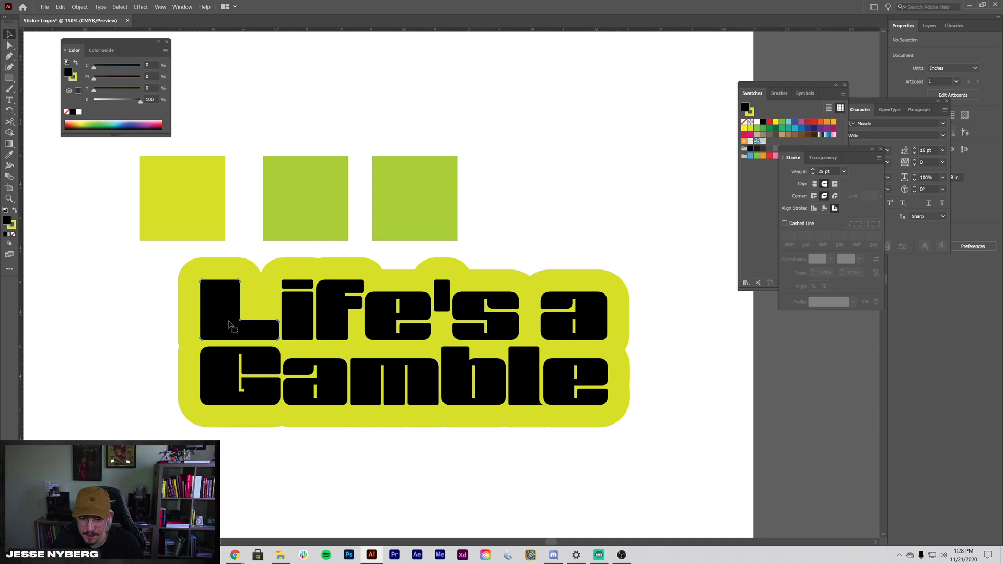
click(225, 431)
drag(220, 310, 278, 398)
key(ctrl+z)
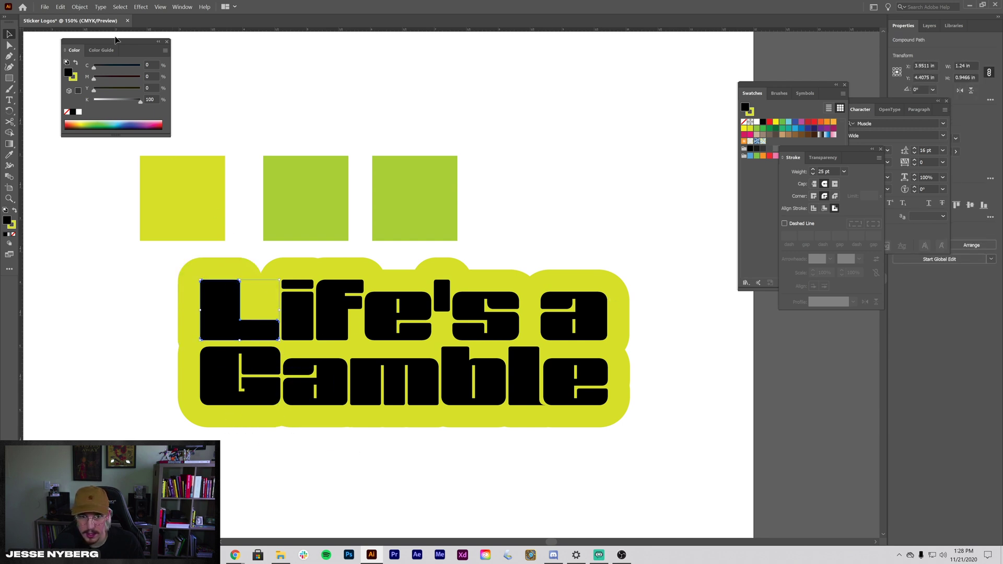
drag(188, 318, 560, 409)
key(ctrl+z)
Expand the appearance of the stroked lettering and ungroup the resulting shapes
drag(216, 430, 641, 299)
click(79, 7)
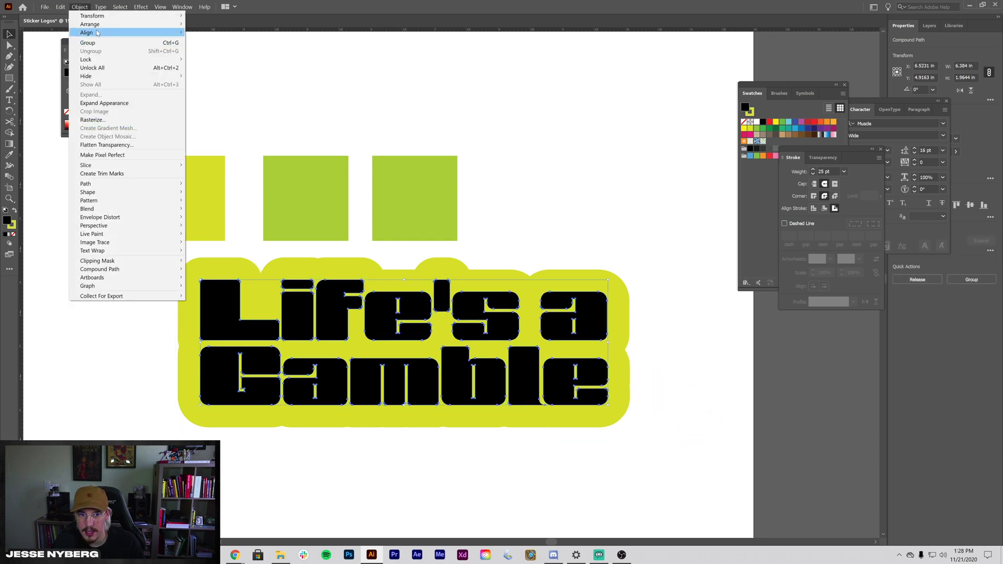
click(105, 103)
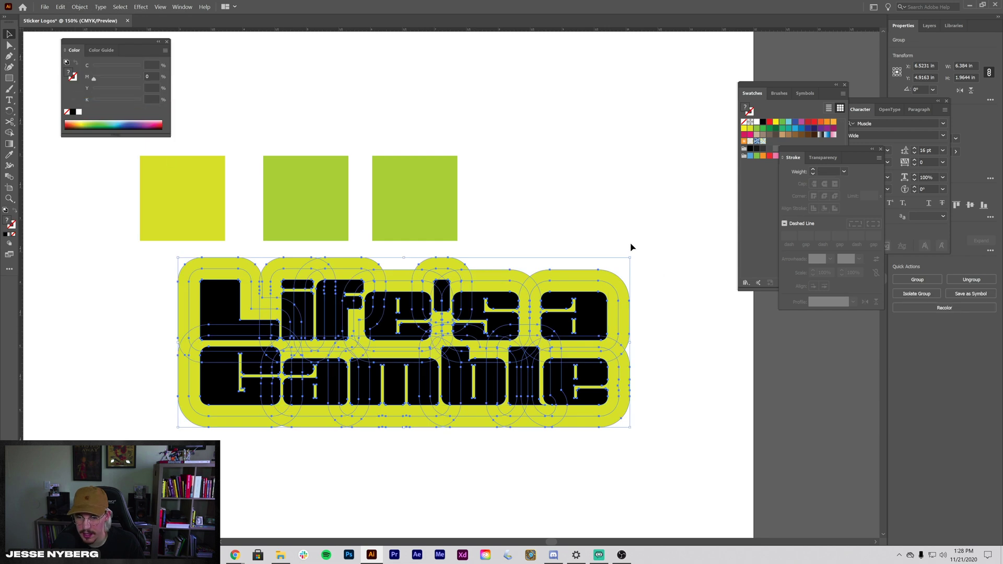
click(81, 7)
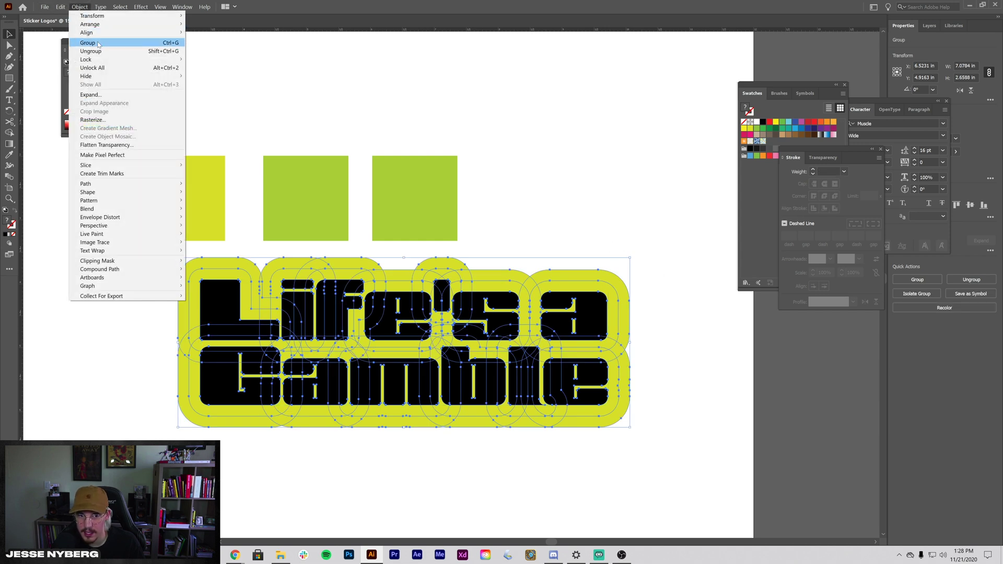
click(91, 51)
click(79, 7)
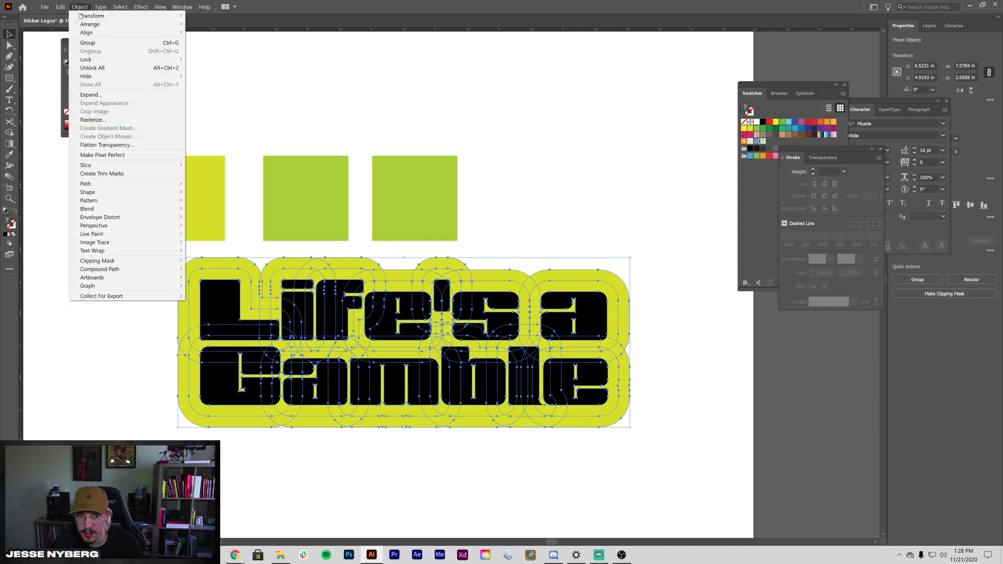
click(55, 268)
click(65, 292)
Lock the yellow-green colour square above the lettering
click(142, 165)
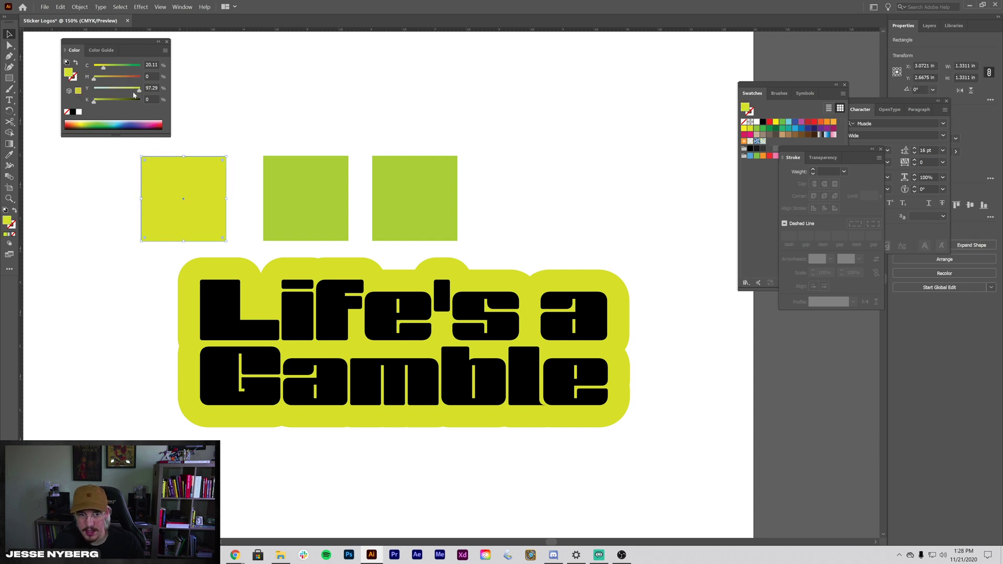
click(79, 7)
mouse_move(94, 77)
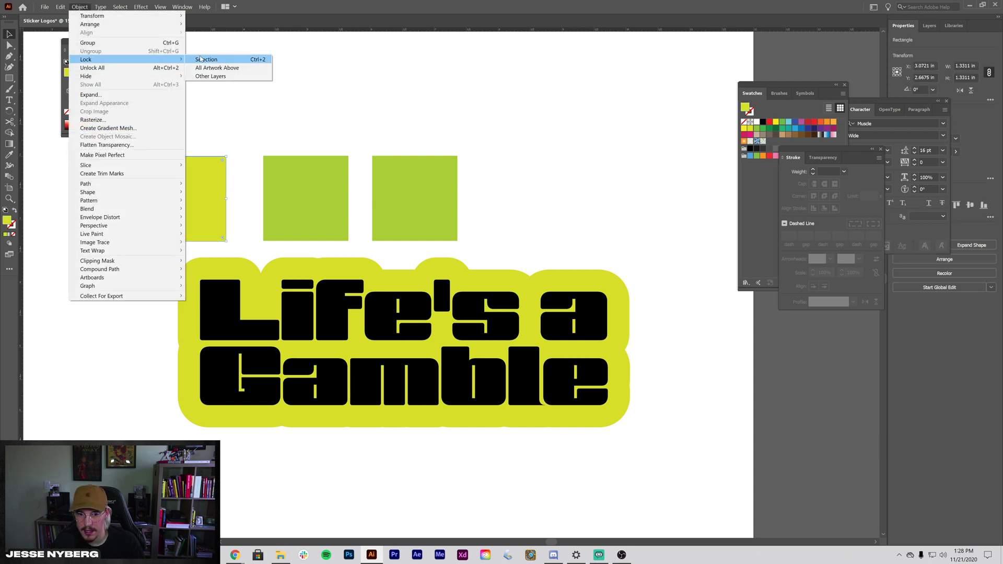
click(201, 61)
Select all outline shapes sharing the yellow-green fill of the L's outline and send them to the back
click(215, 291)
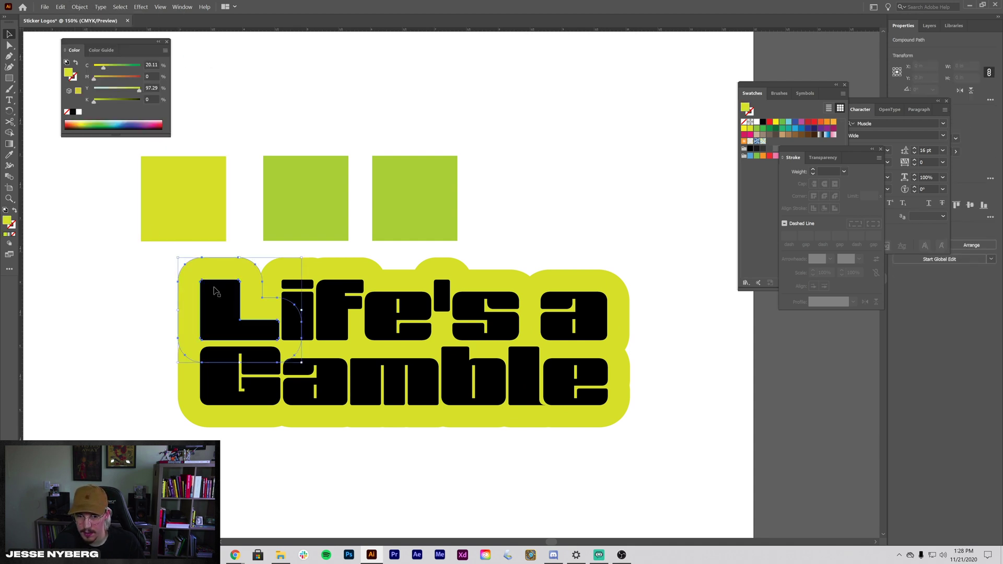
click(120, 6)
mouse_move(172, 78)
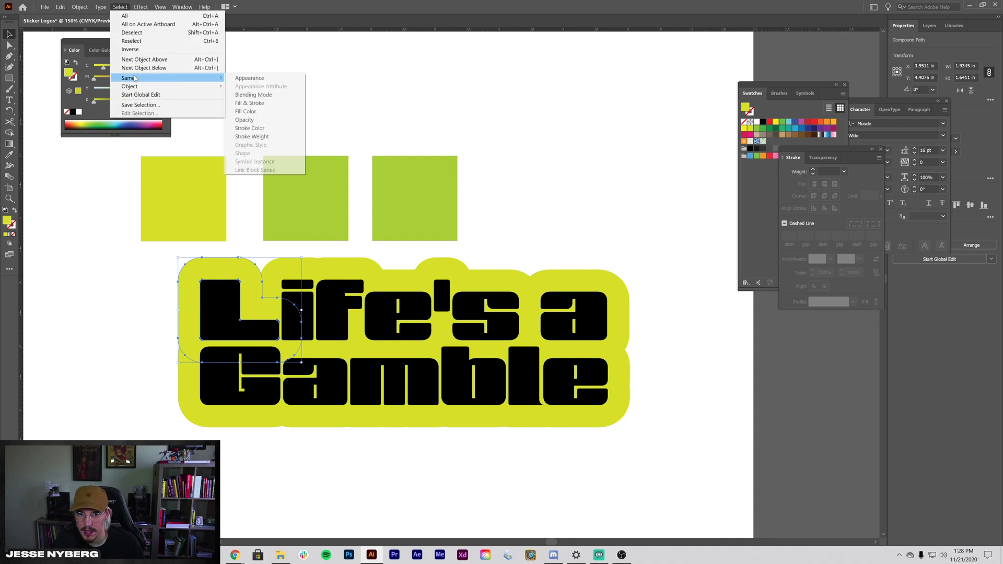
click(253, 103)
click(80, 7)
mouse_move(104, 25)
click(235, 49)
click(647, 376)
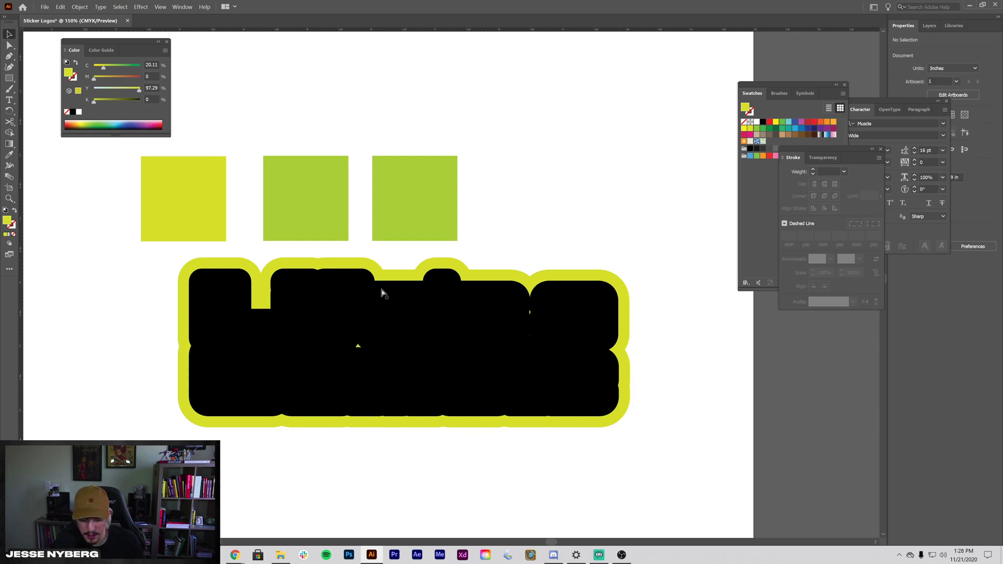
Unlock all locked objects in the document
click(78, 7)
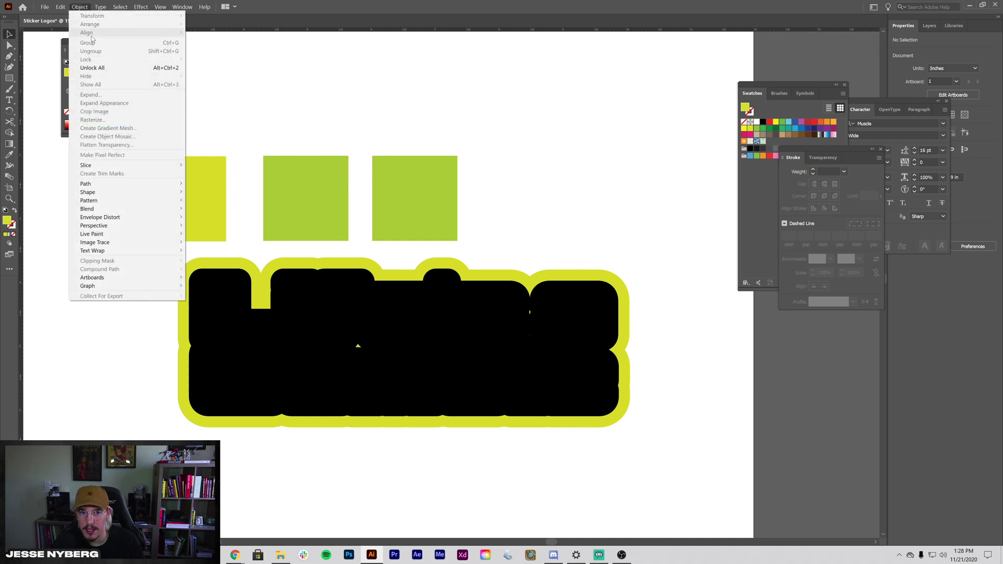
click(92, 67)
click(134, 430)
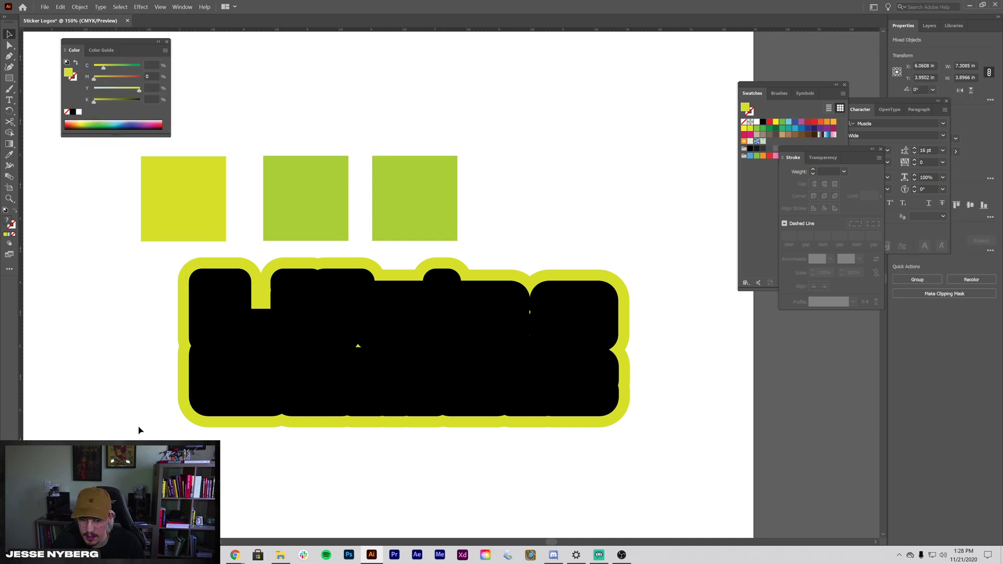
Sample the black fill as a 1 pt stroke colour and paint over the small yellow gaps in the black shape with the Paintbrush
click(10, 89)
key(i)
click(219, 289)
key(b)
key(shift+x)
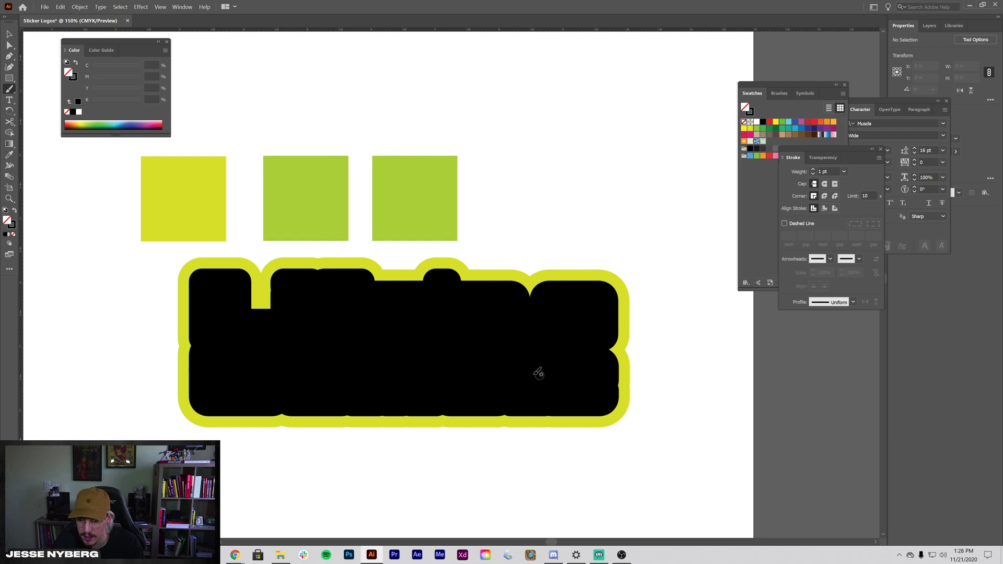
click(9, 36)
Select the letter L and display the artwork in outline view
key(ctrl+y)
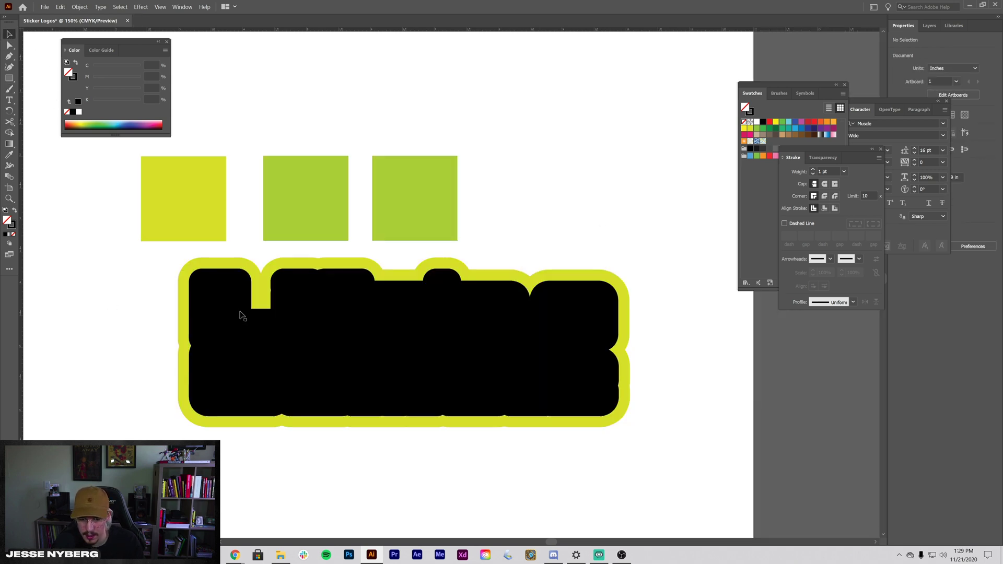
click(242, 316)
key(ctrl+y)
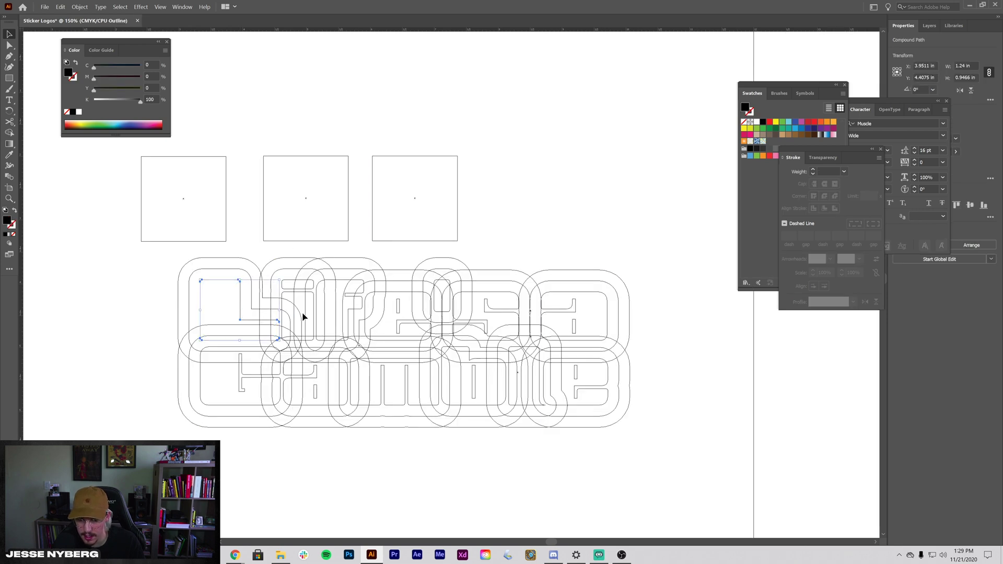
shift+click(291, 288)
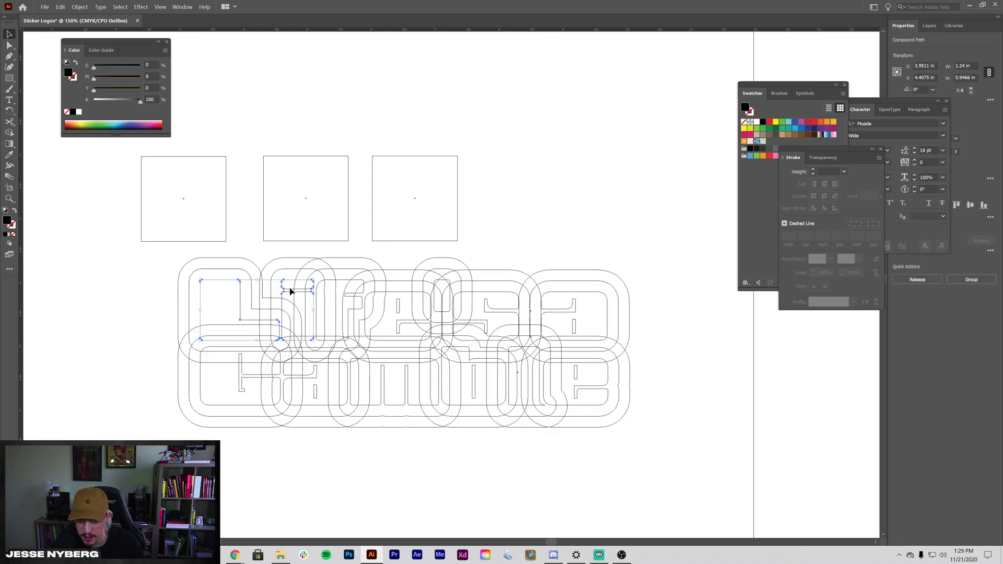
shift+click(353, 313)
shift+click(407, 294)
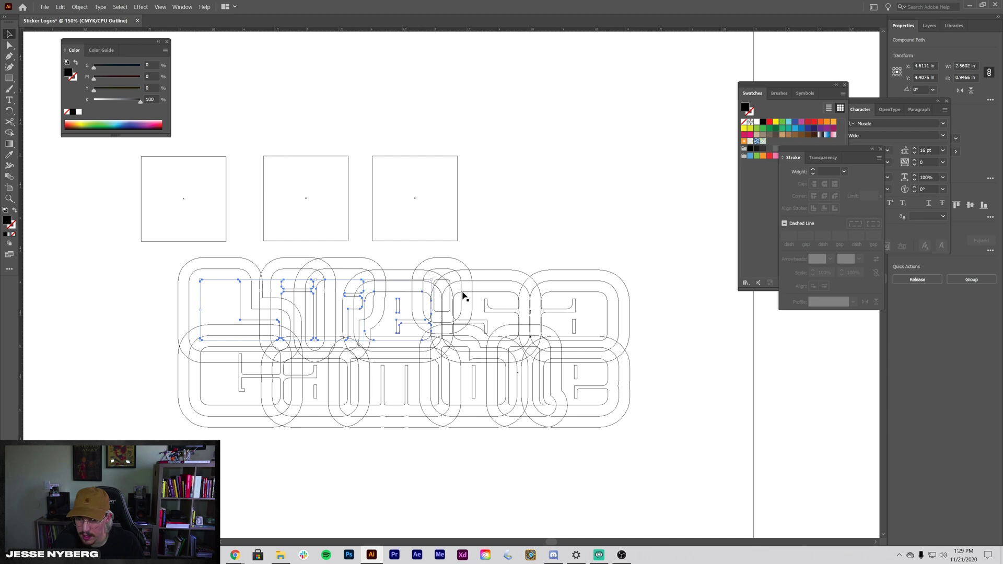
shift+click(503, 297)
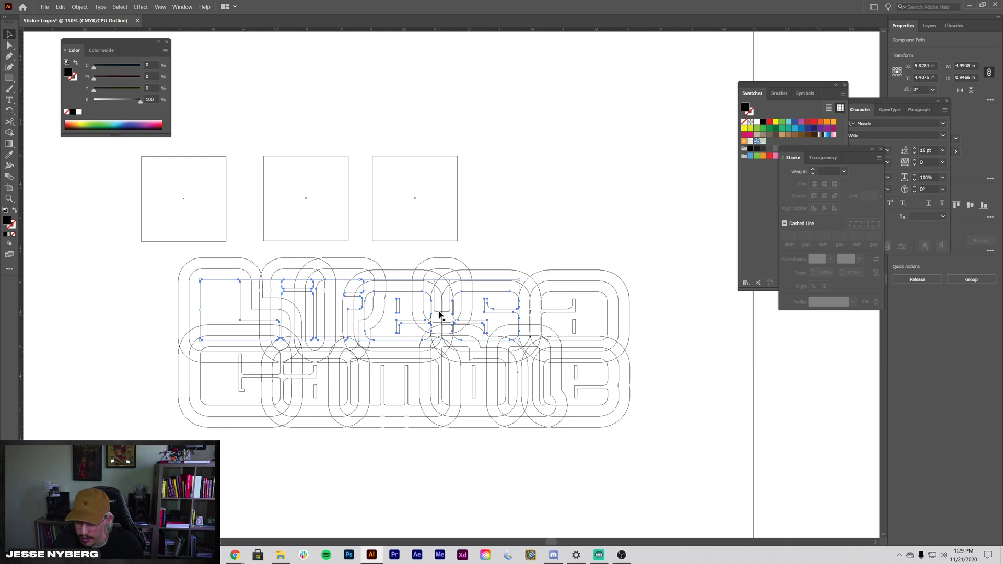
click(528, 242)
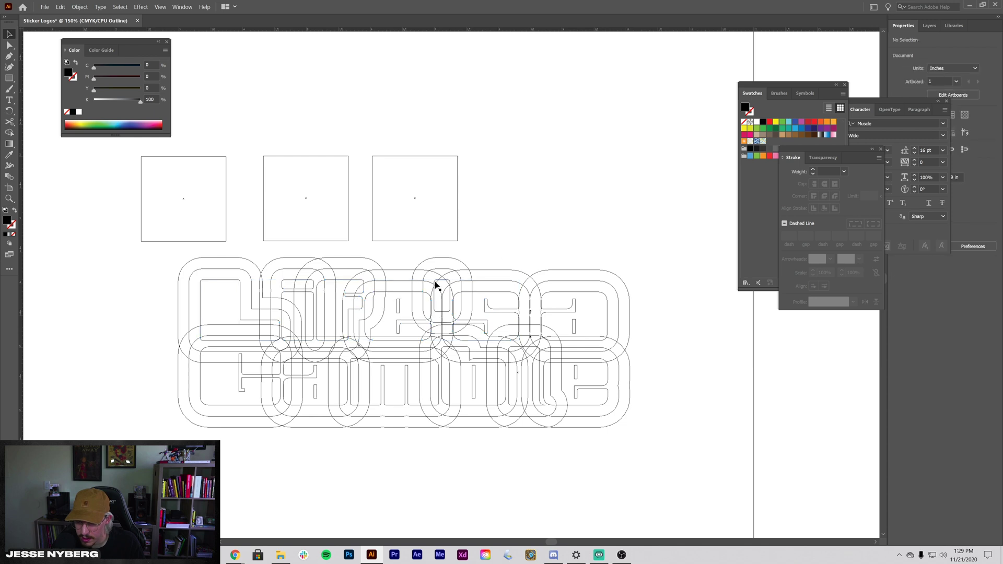
Select every inner letter path of "Life's a Gamble", including the apostrophe, and group them
click(436, 284)
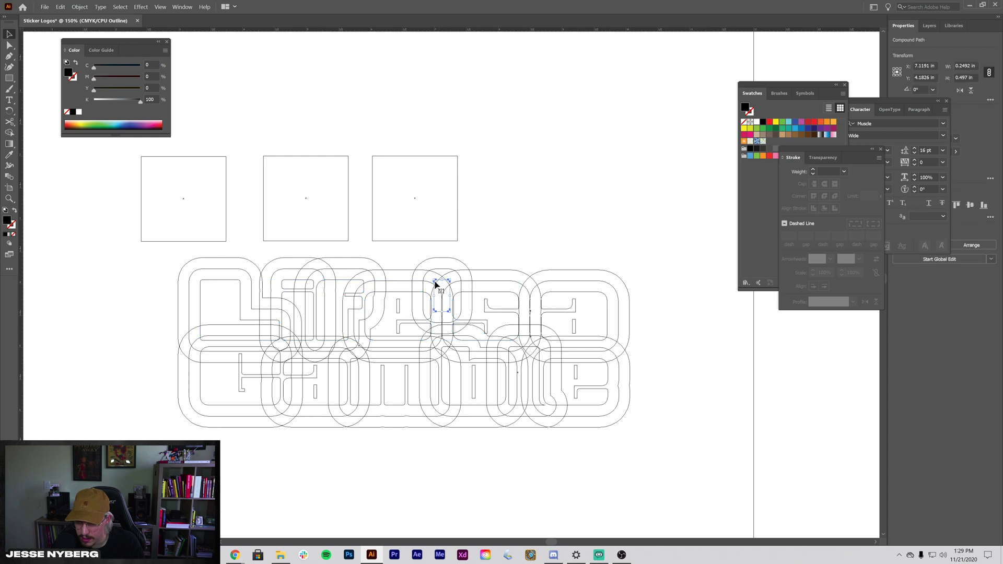
shift+click(501, 297)
shift+click(561, 295)
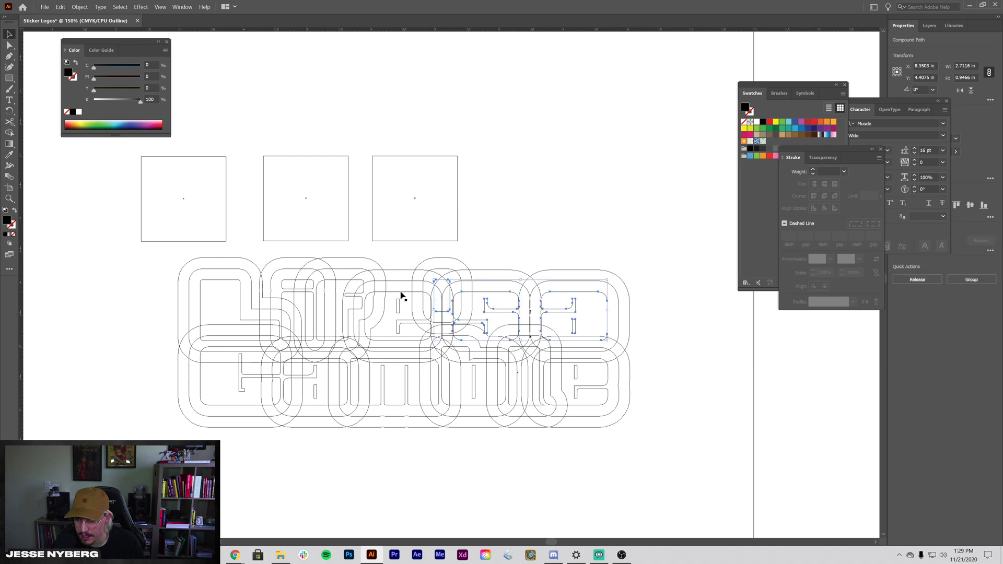
shift+click(401, 295)
shift+click(343, 285)
shift+click(294, 284)
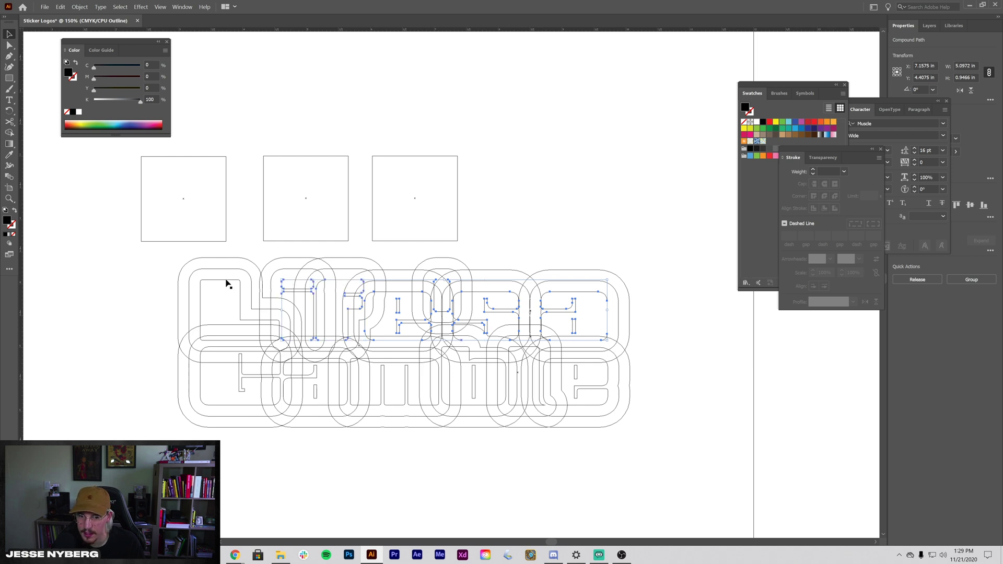
shift+click(223, 281)
shift+click(239, 407)
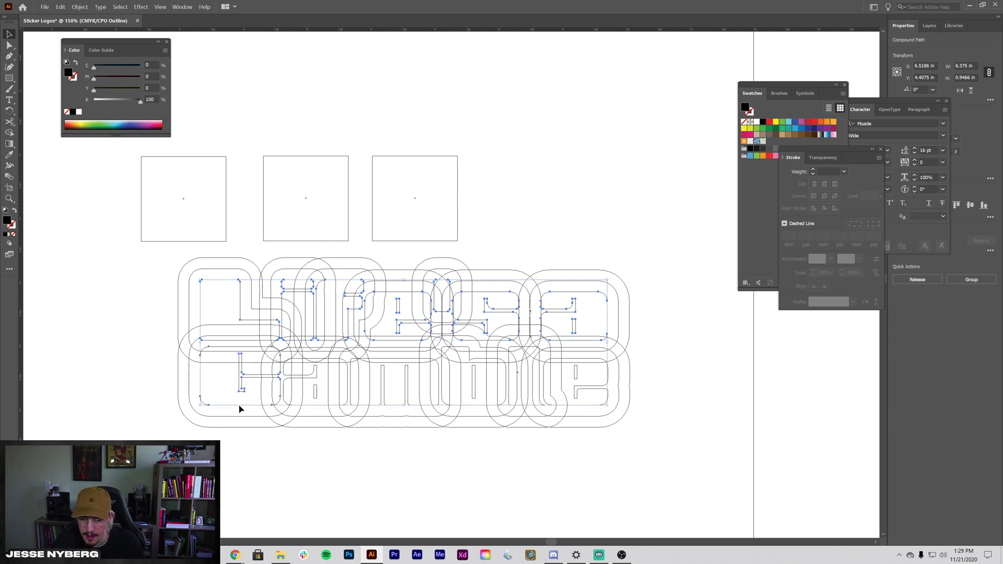
shift+click(312, 383)
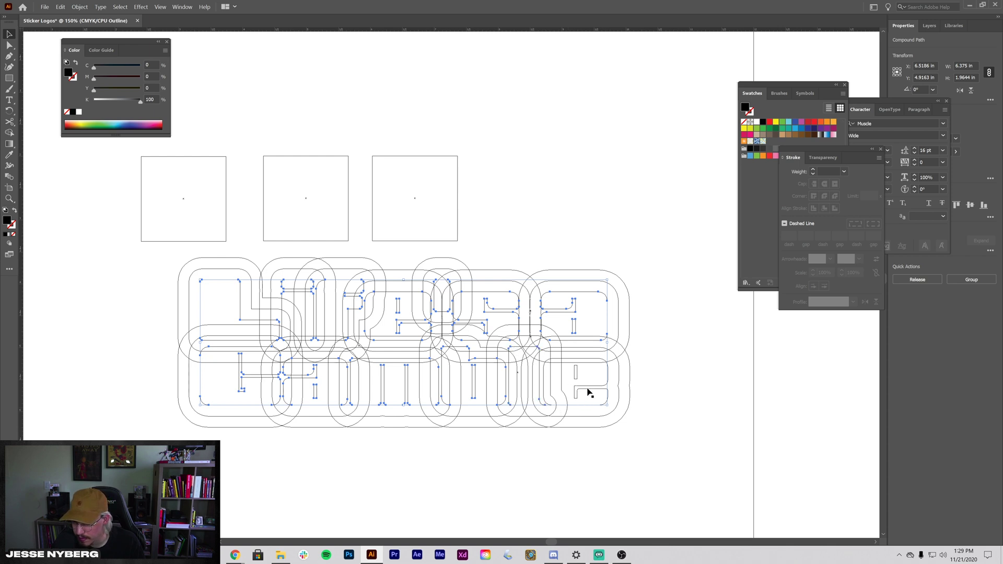
shift+click(588, 389)
key(ctrl+g)
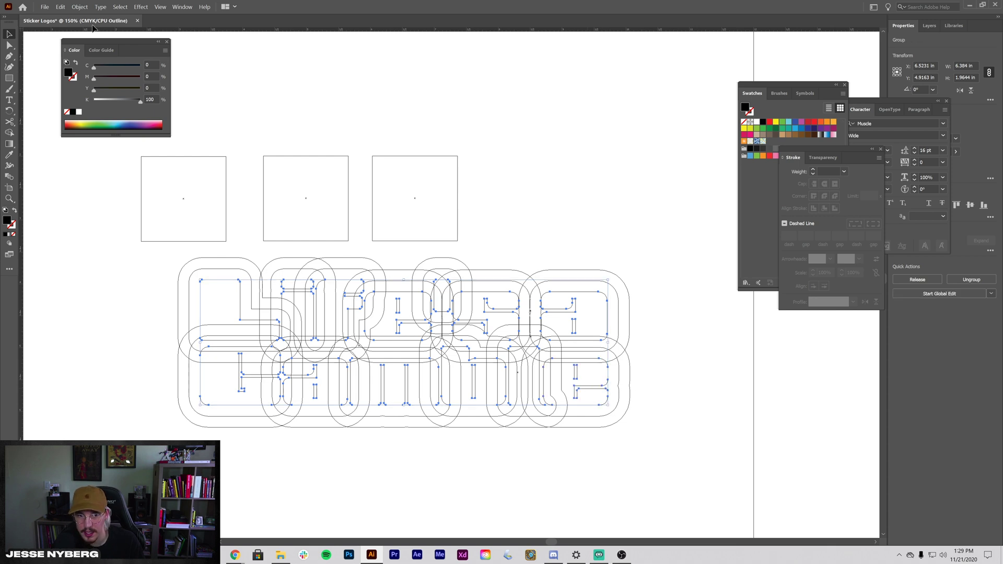
Bring the grouped lettering in front of the black outline and return to the full-colour preview
click(80, 8)
click(206, 47)
key(ctrl+y)
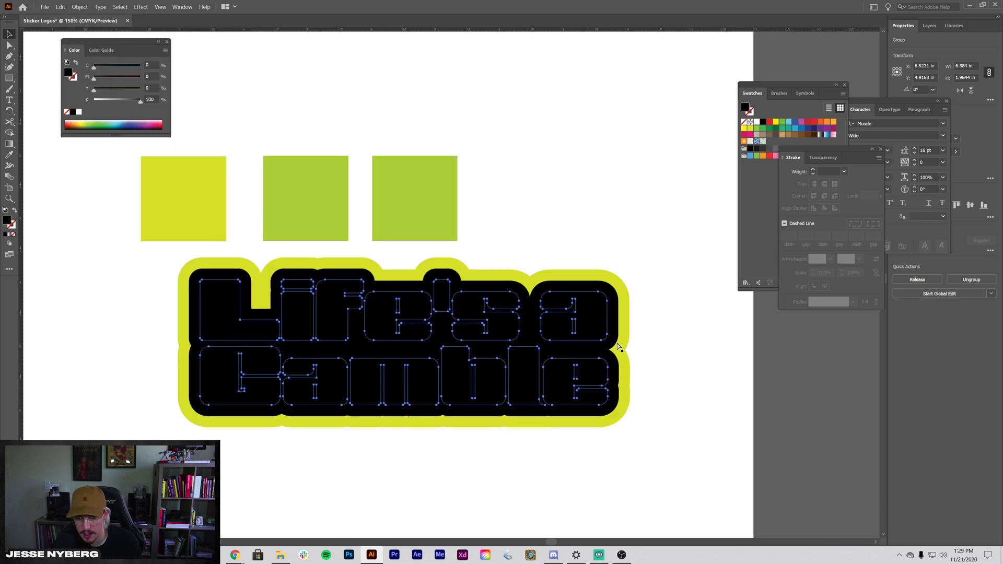
click(609, 345)
click(413, 343)
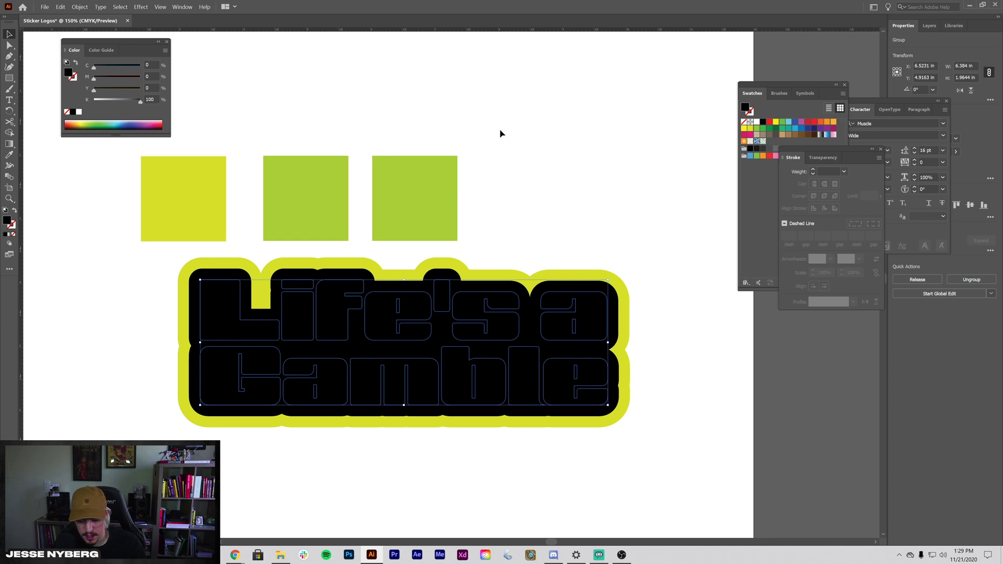
key(u)
click(207, 181)
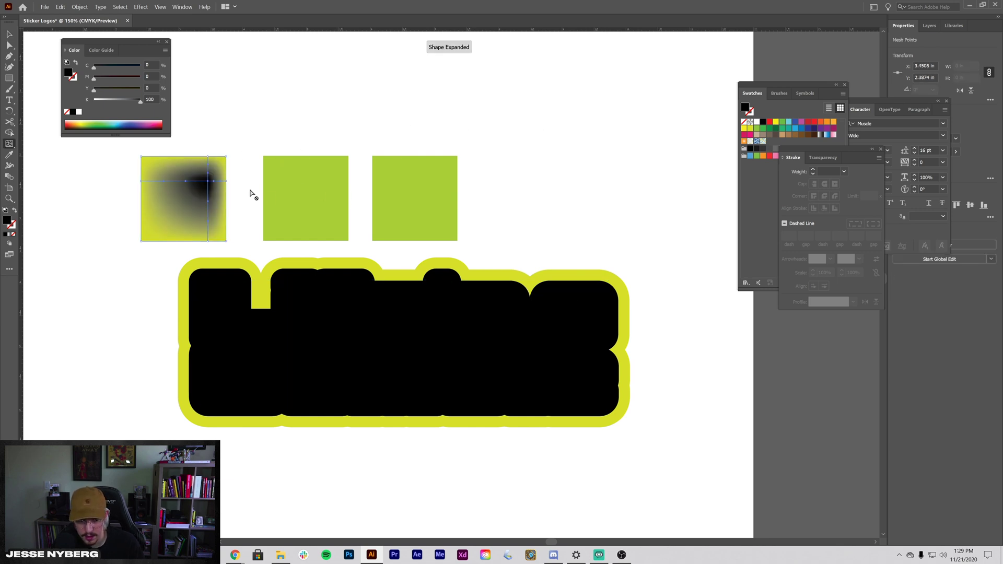
key(ctrl+z)
Fill the lettering group with the yellow-green sampled from the first colour square, and deselect it
key(i)
click(325, 197)
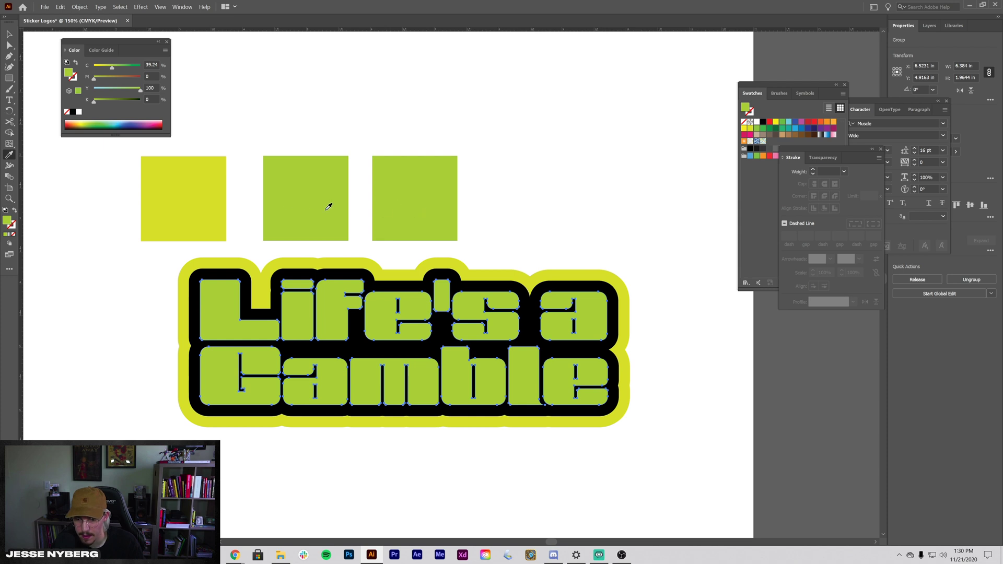
click(219, 199)
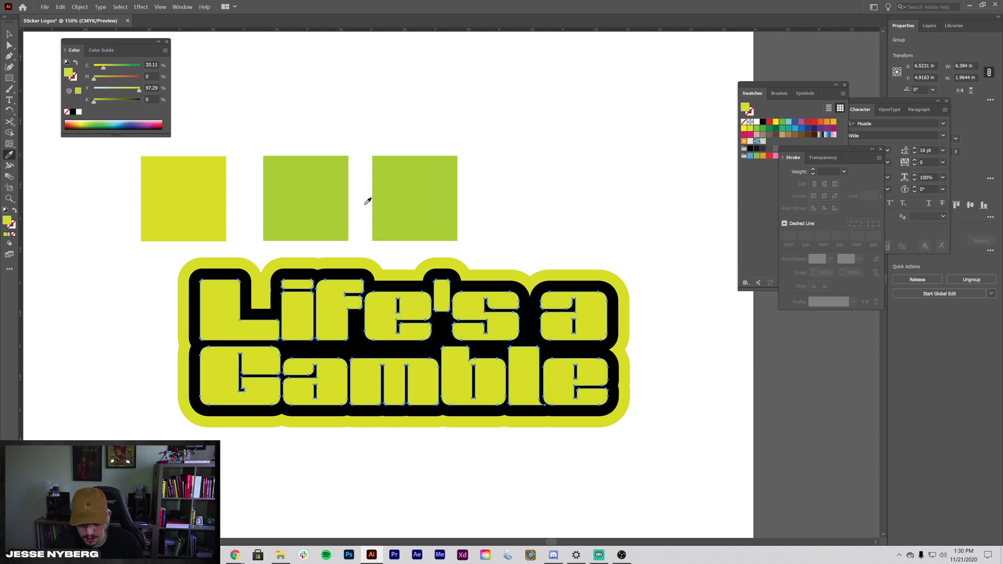
key(v)
click(620, 215)
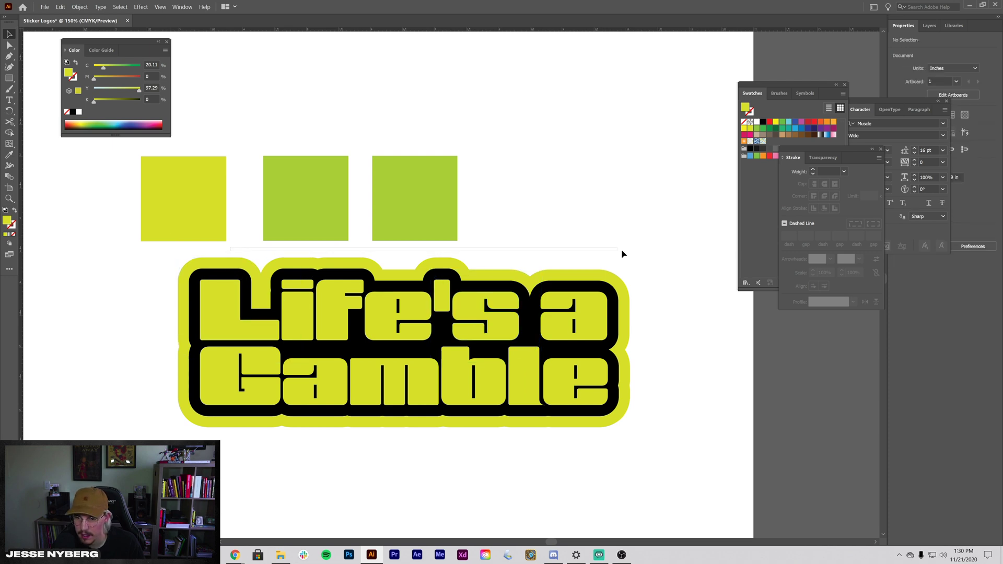
Select all the yellow-green outer outline shapes and fill them with the green sampled from the darker colour squares
drag(640, 265, 640, 266)
shift+click(507, 276)
shift+click(397, 274)
shift+click(596, 423)
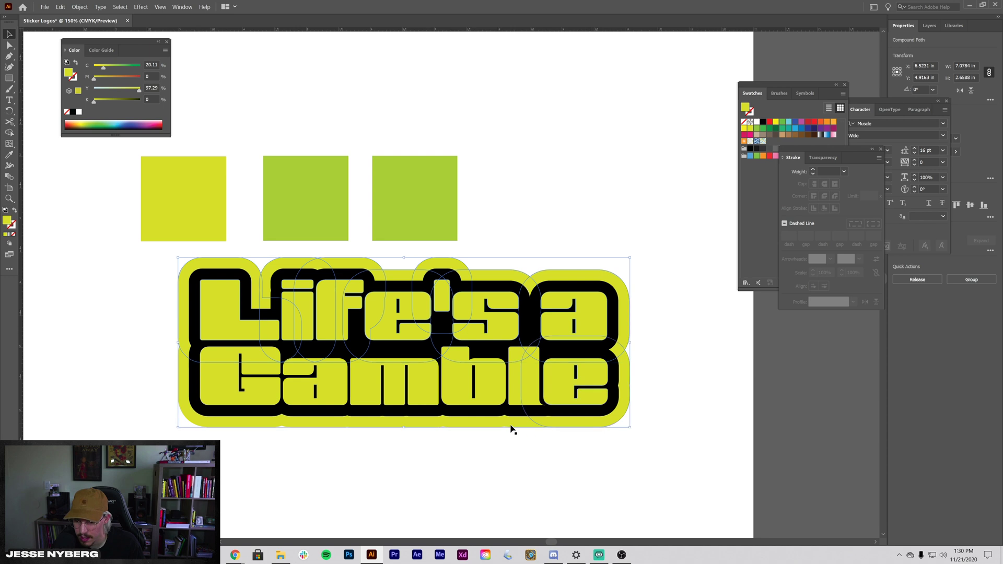
shift+click(406, 422)
shift+click(315, 424)
shift+click(249, 422)
key(i)
click(405, 190)
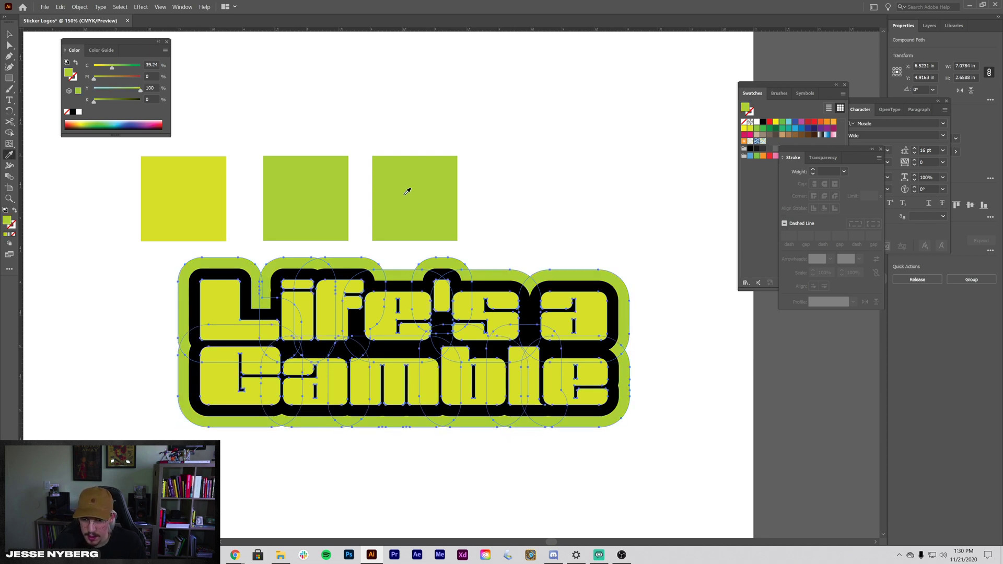
click(187, 179)
click(341, 186)
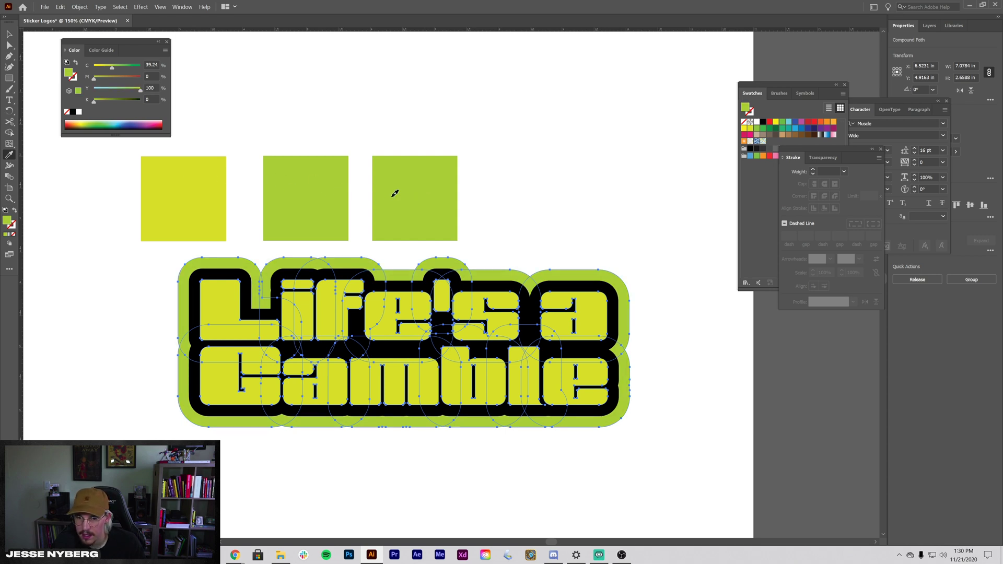
Move the three colour squares together away from the lettering, toward the artboard's upper-right corner
click(9, 35)
click(300, 175)
drag(214, 123, 666, 117)
click(573, 195)
key(ctrl+minus)
key(ctrl+minus)
key(ctrl+minus)
key(ctrl+minus)
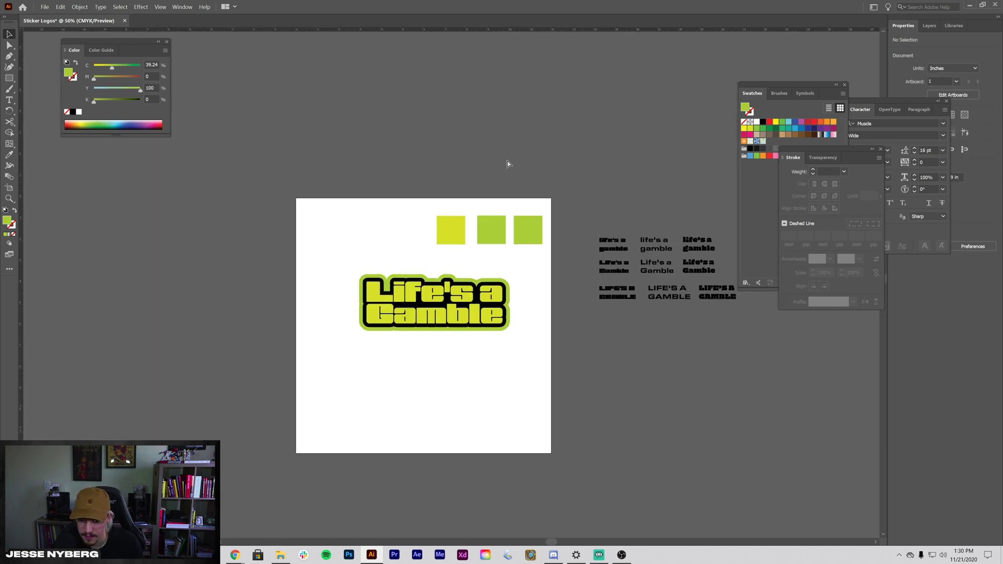
Clear the three colour squares from the space above the lettering
key(ctrl+equal)
key(ctrl+equal)
key(ctrl+equal)
drag(400, 173, 598, 92)
click(620, 255)
key(ctrl+equal)
key(ctrl+equal)
drag(522, 194, 542, 205)
key(ctrl+minus)
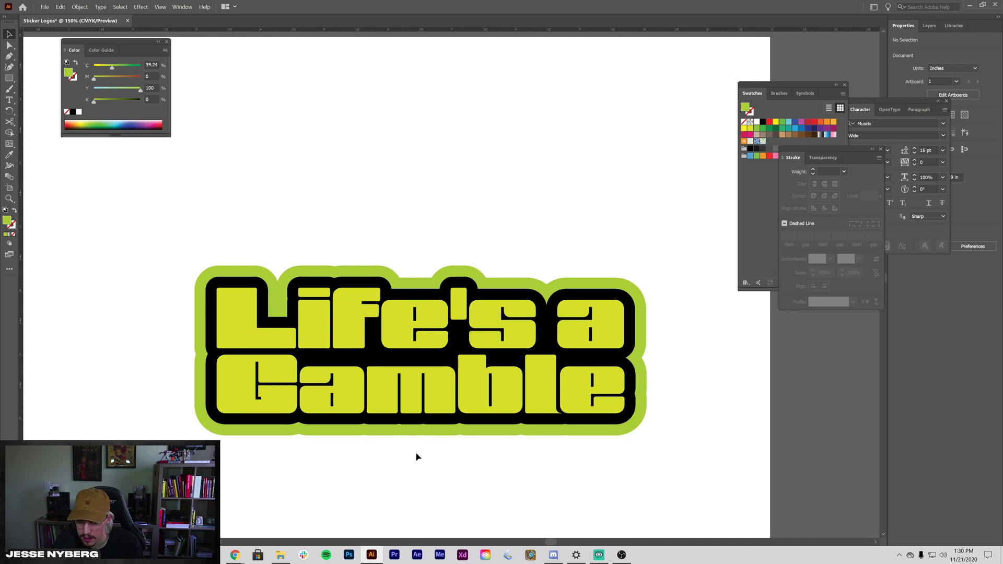